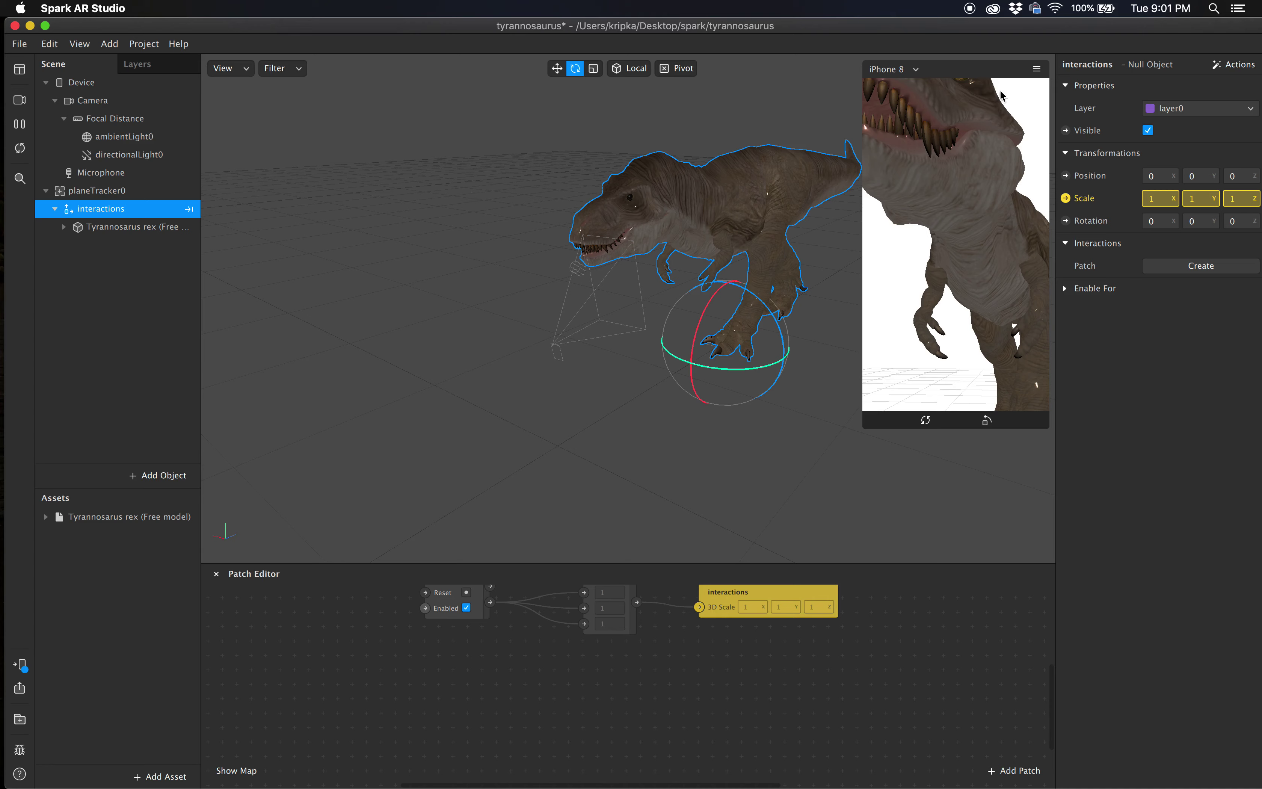
Step: Turn on Simulate Touch for the phone preview
left_click(1037, 69)
left_click(1066, 97)
Step: Search 'pan' and add a Screen Pan patch below the existing scale patches
right_click(396, 681)
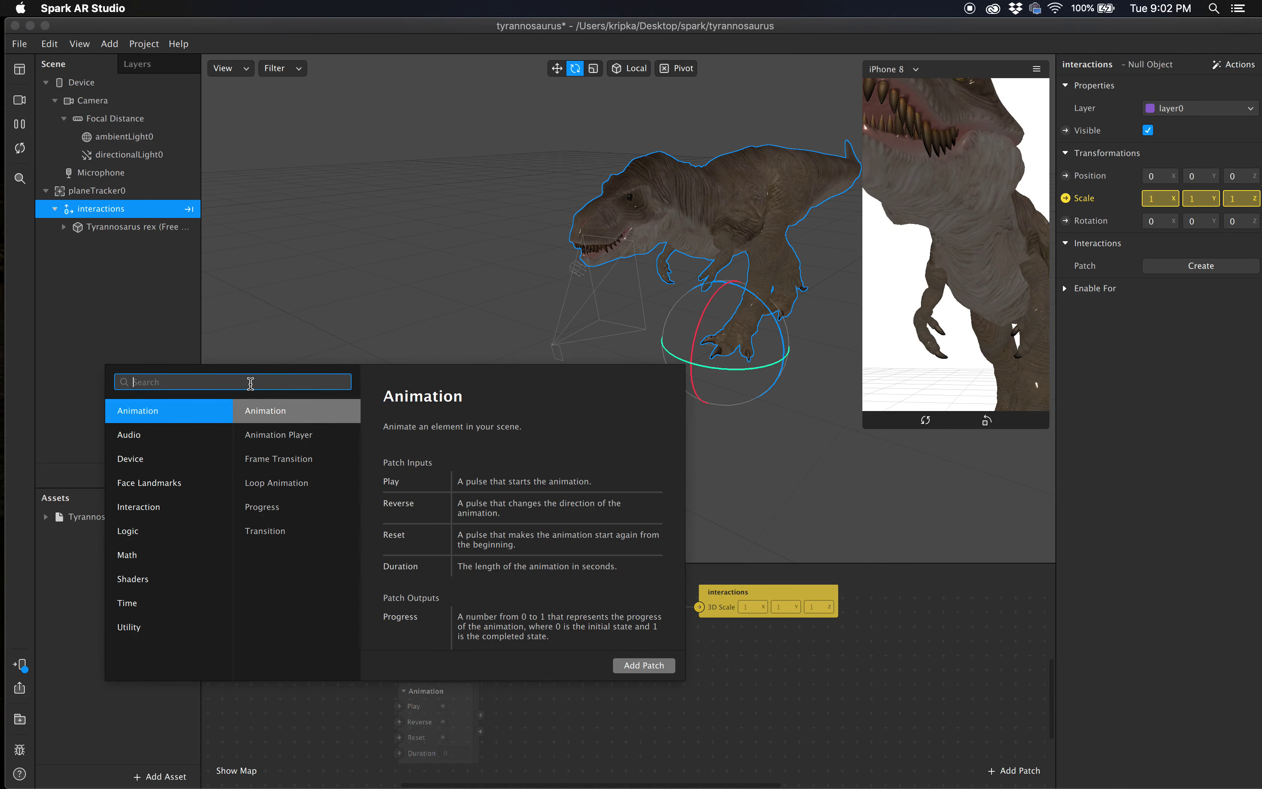
type("pan")
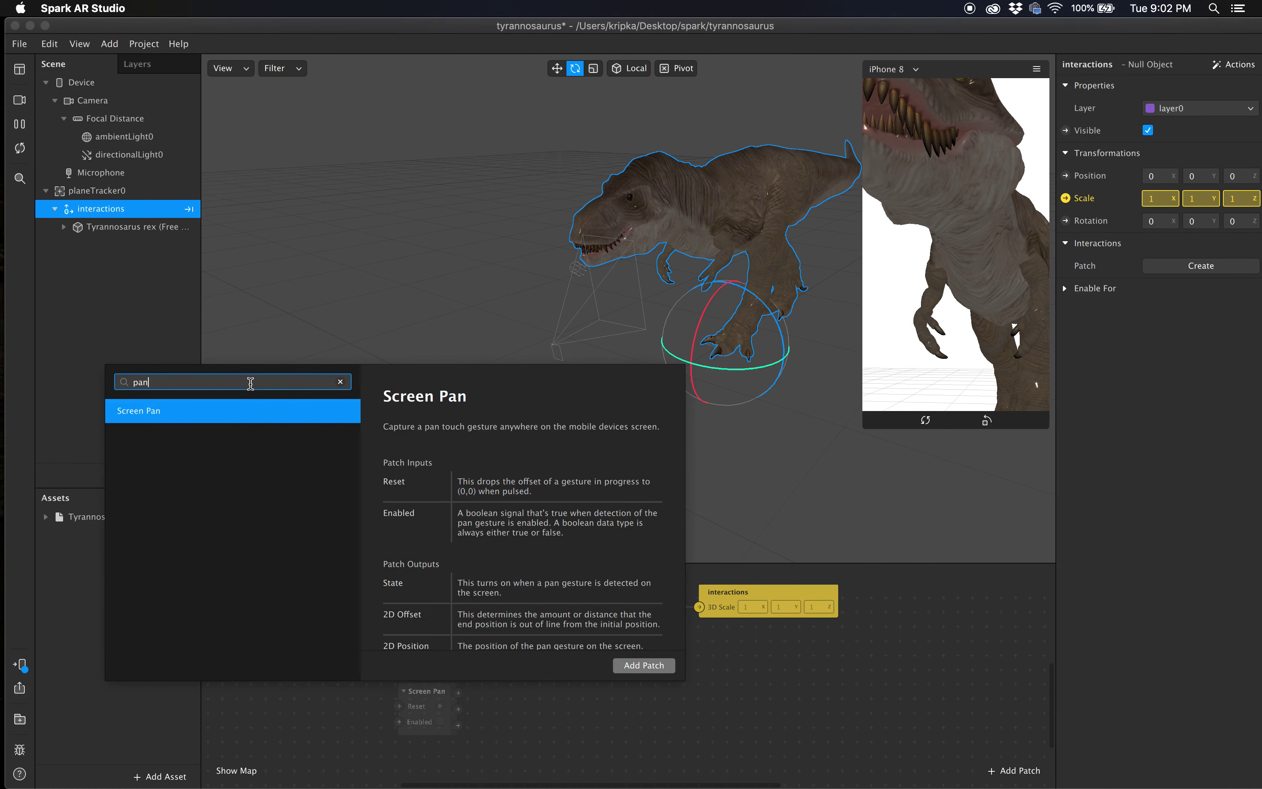
left_click(157, 416)
left_click(644, 669)
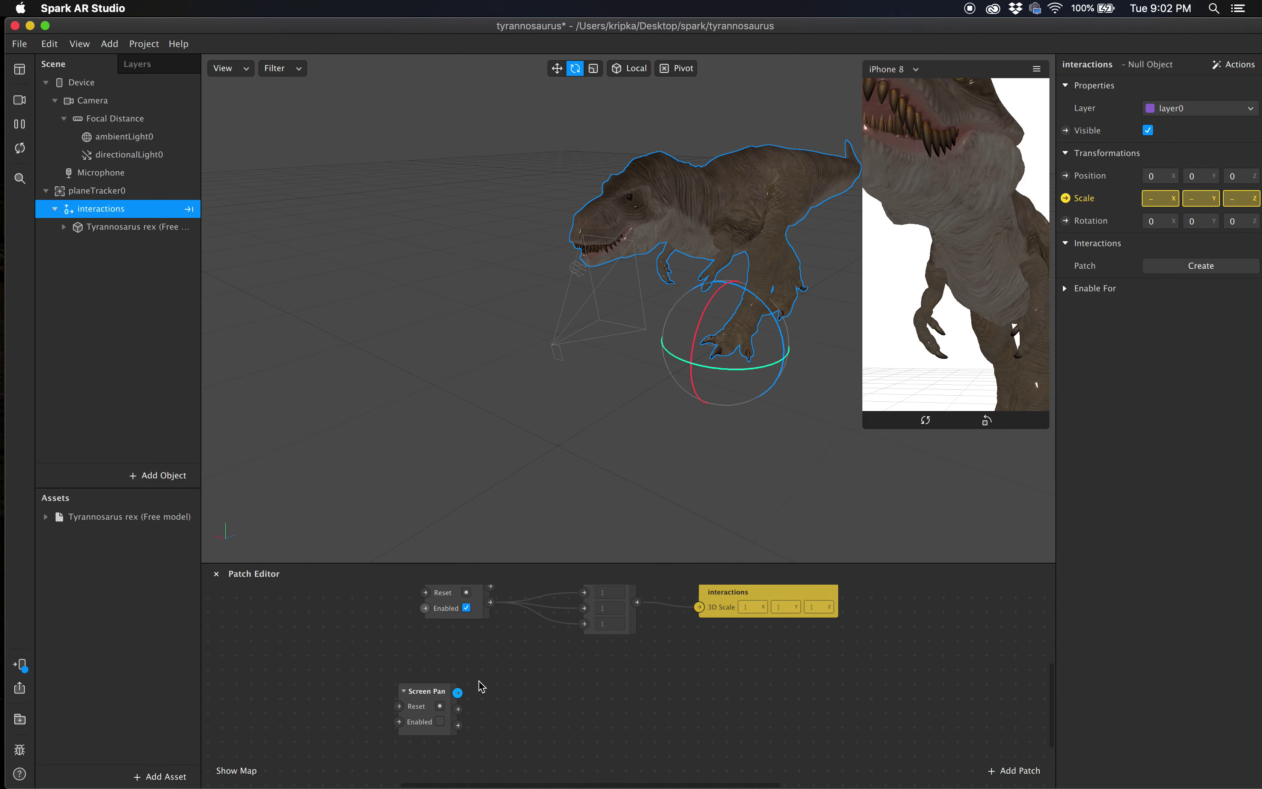
left_click_drag(418, 700, 379, 685)
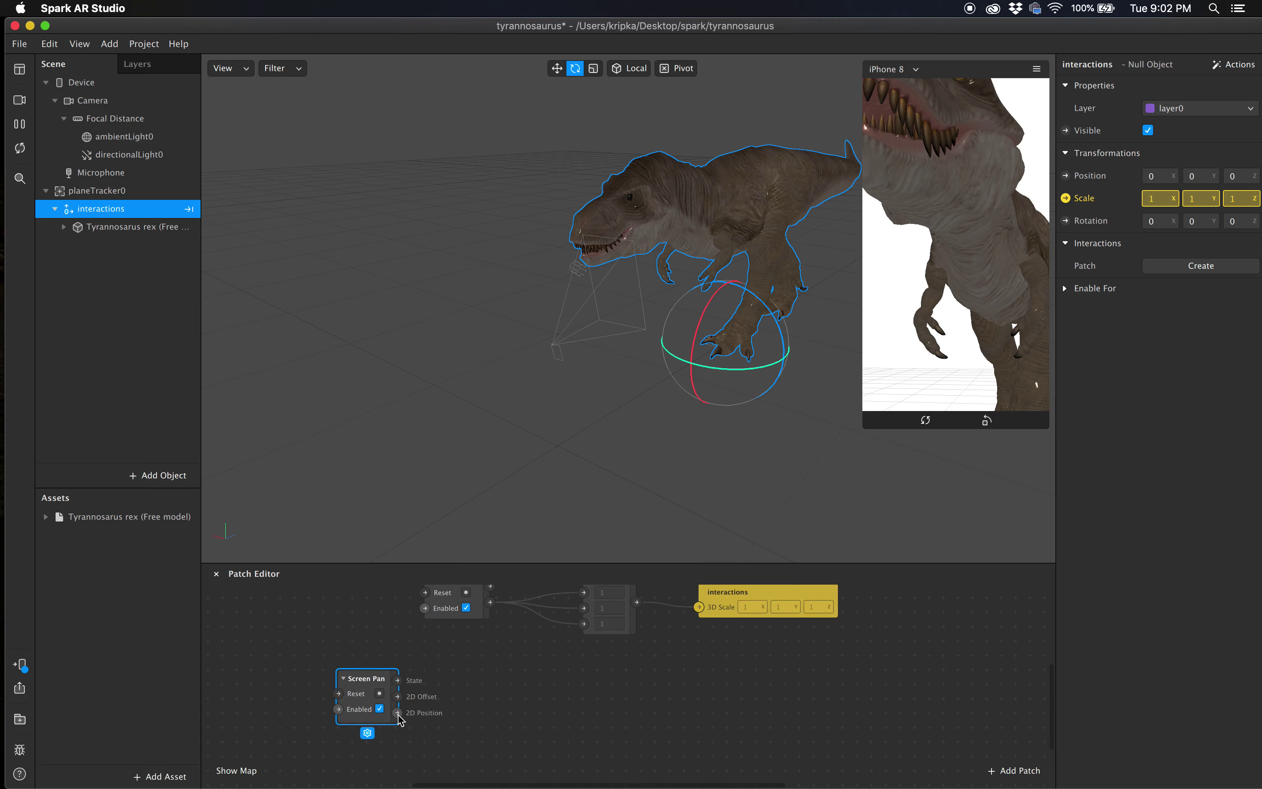
mouse_move(397, 696)
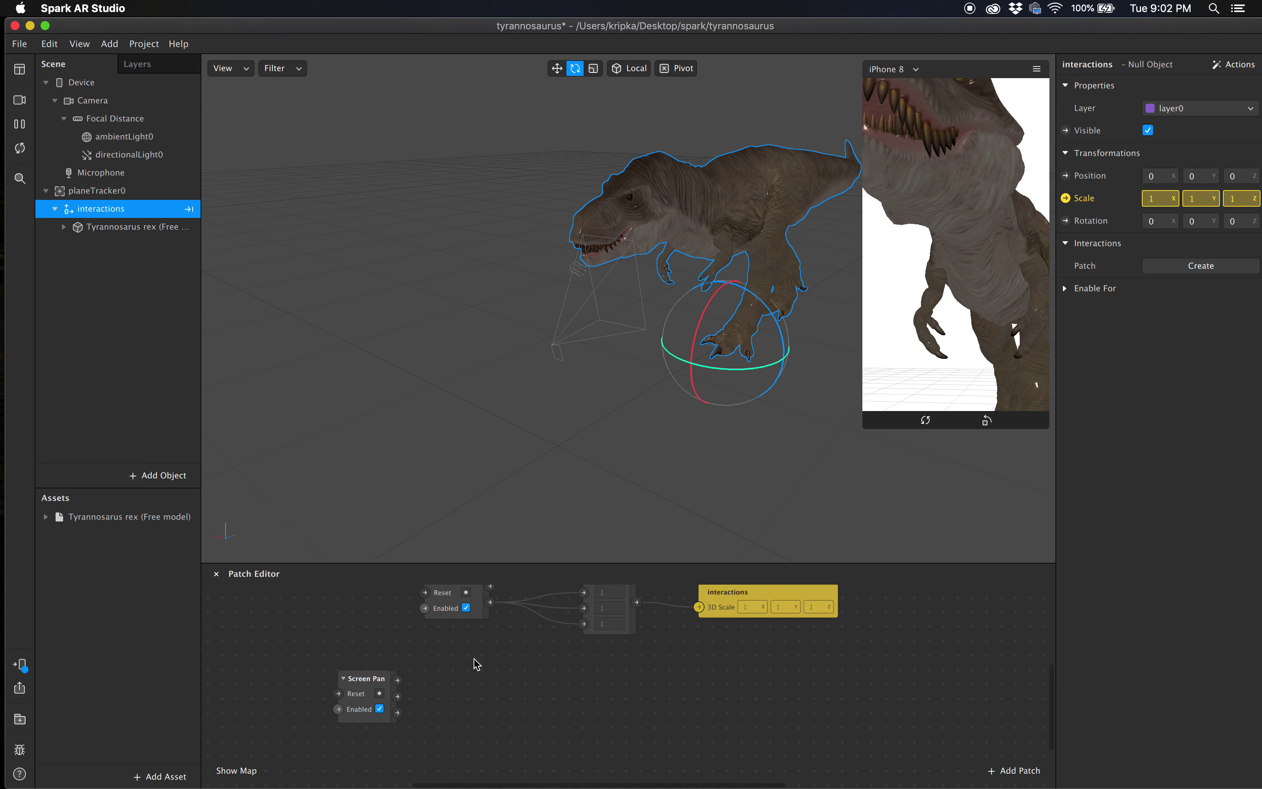
Step: Add a Divide patch next to Screen Pan
double_click(468, 685)
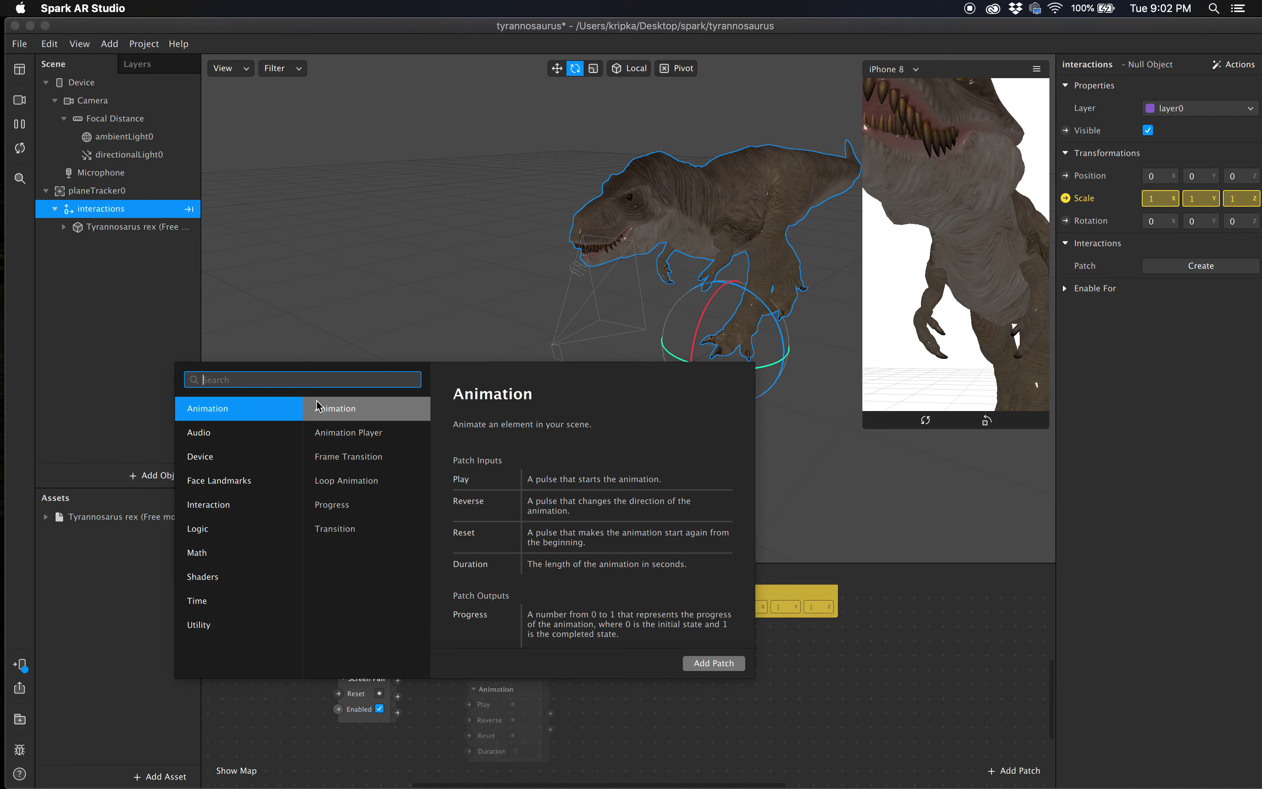
type("divide")
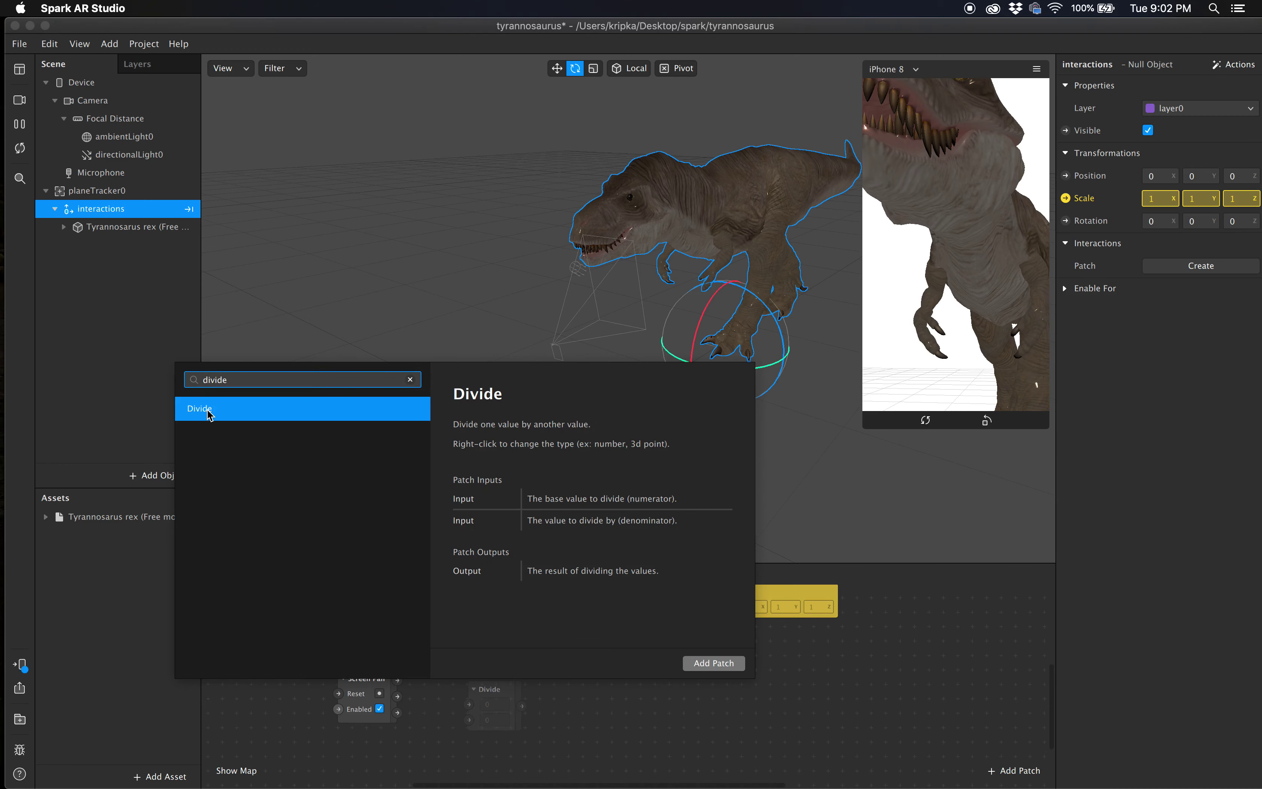
double_click(208, 411)
left_click(506, 674)
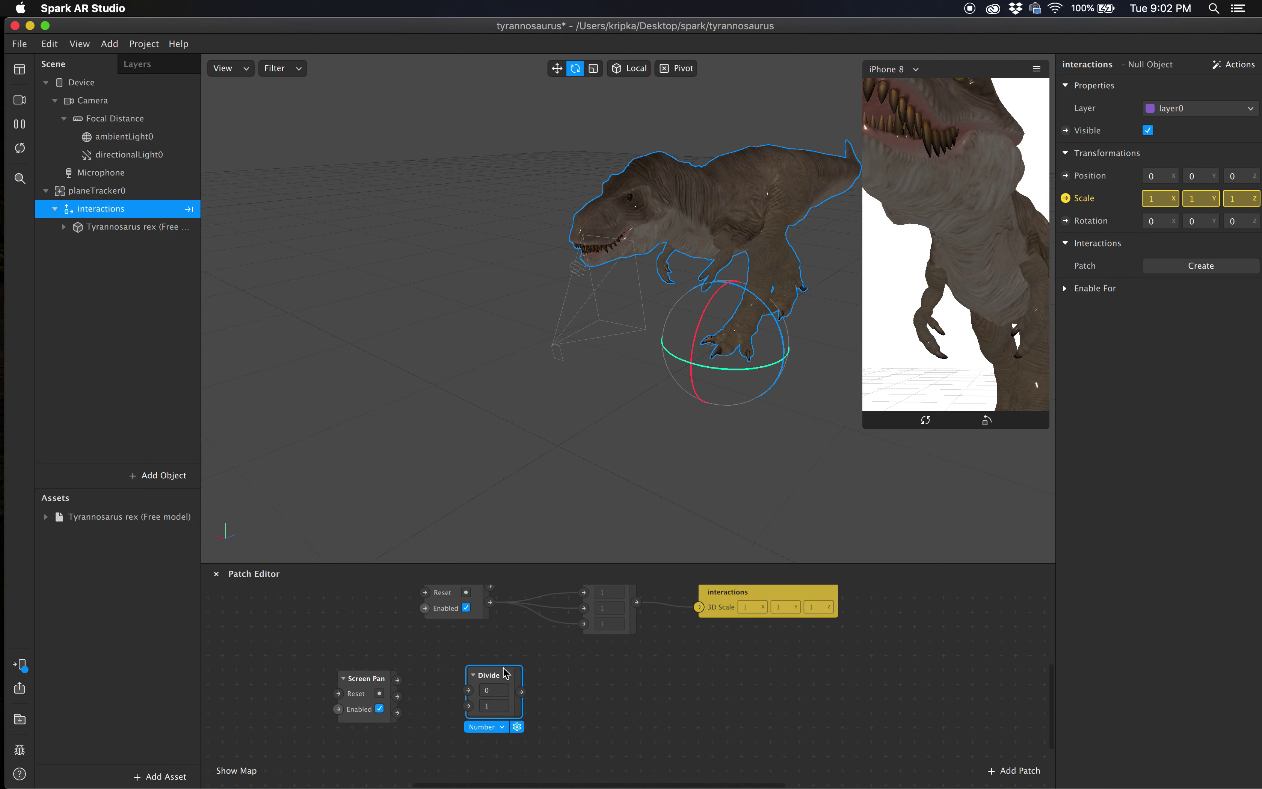
left_click_drag(506, 674, 506, 678)
Step: Connect Screen Pan's 2D Offset to Divide and set its divisor to -1
left_click_drag(397, 696, 468, 693)
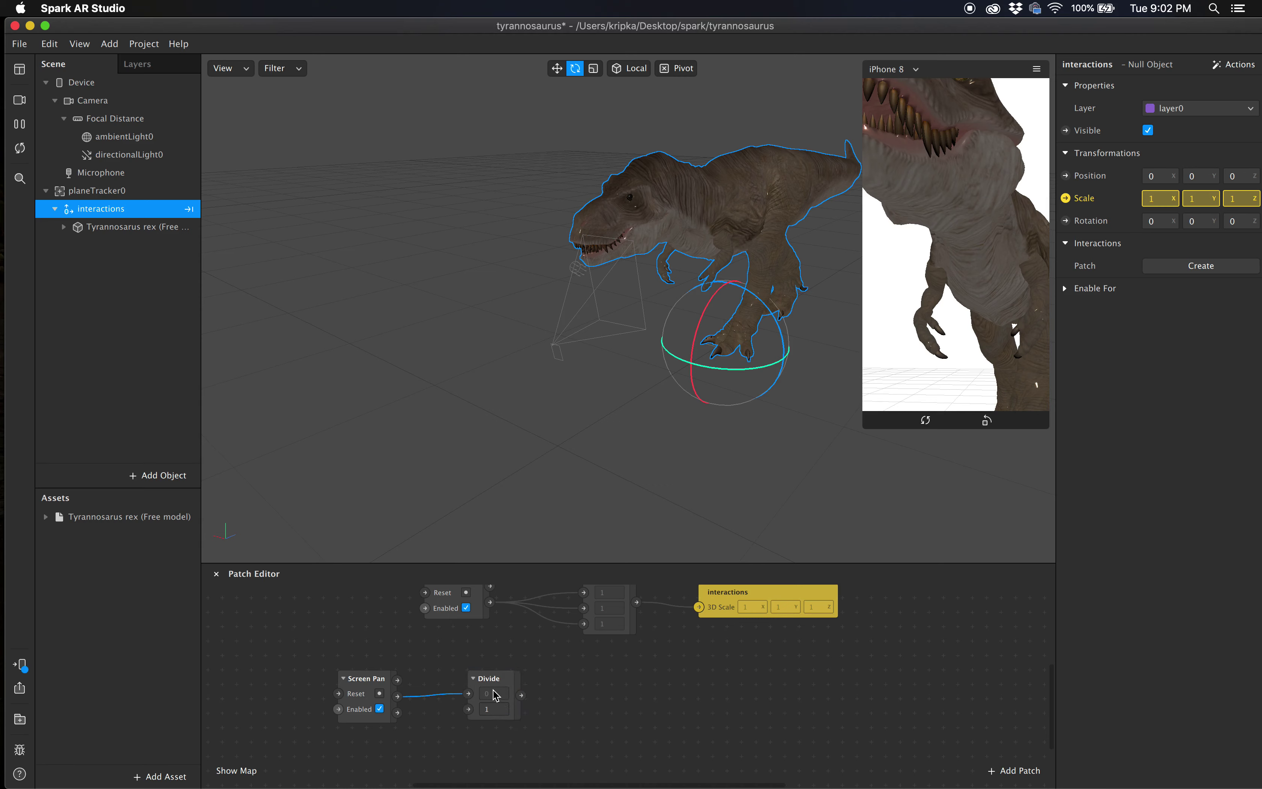
left_click(495, 710)
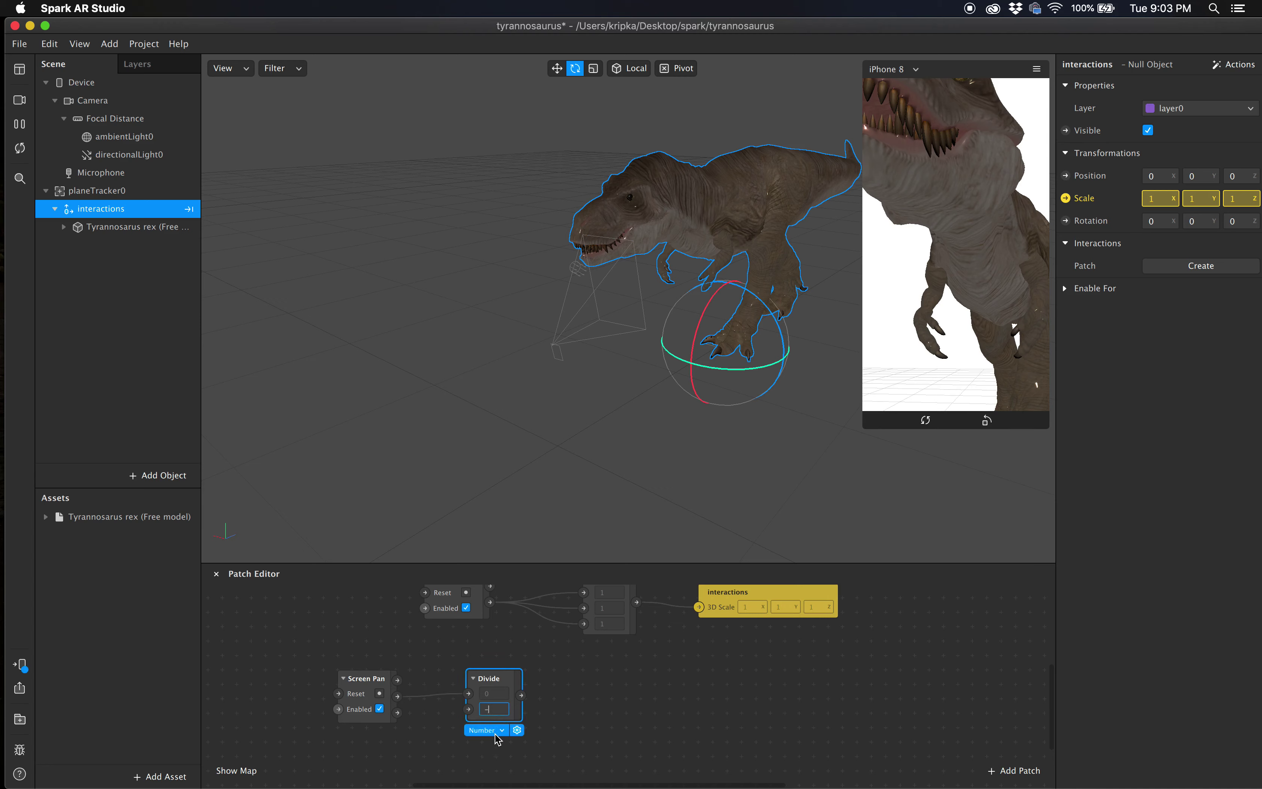
type("-1")
left_click(594, 704)
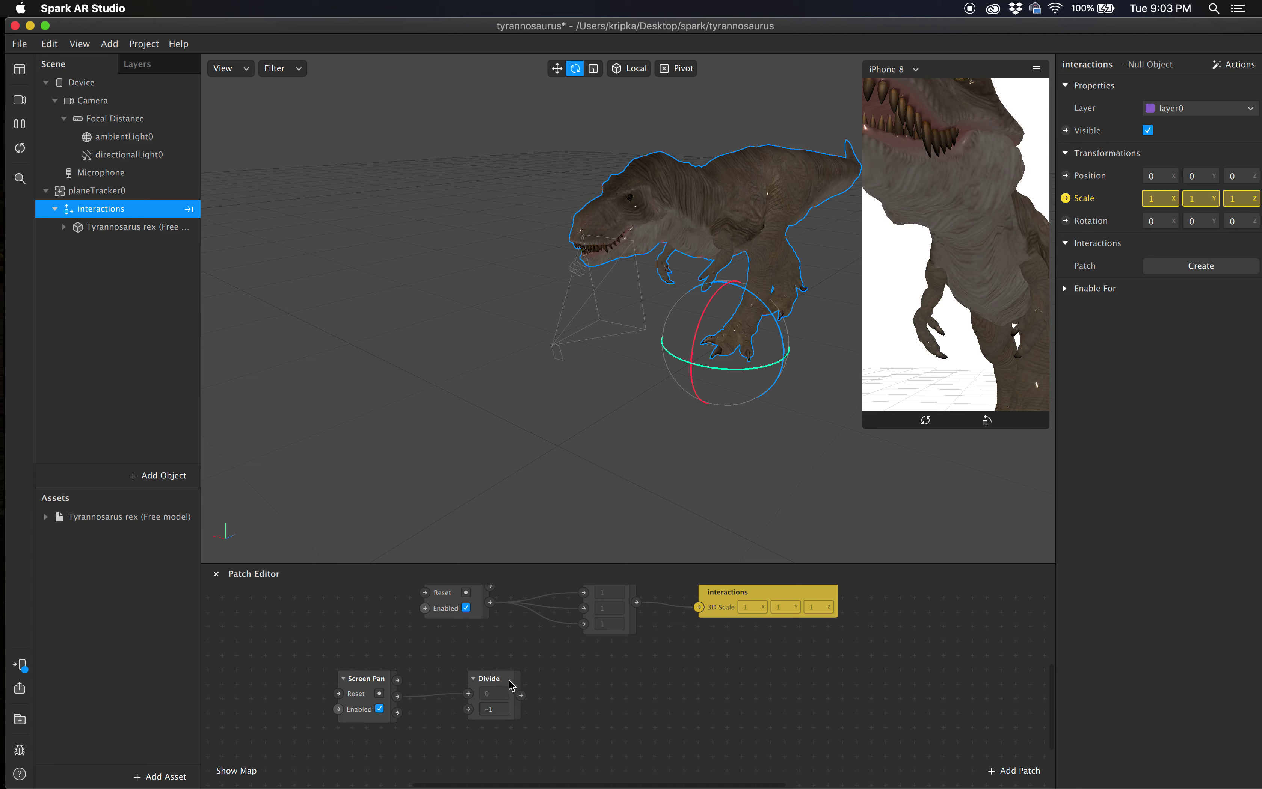
left_click_drag(505, 682, 491, 682)
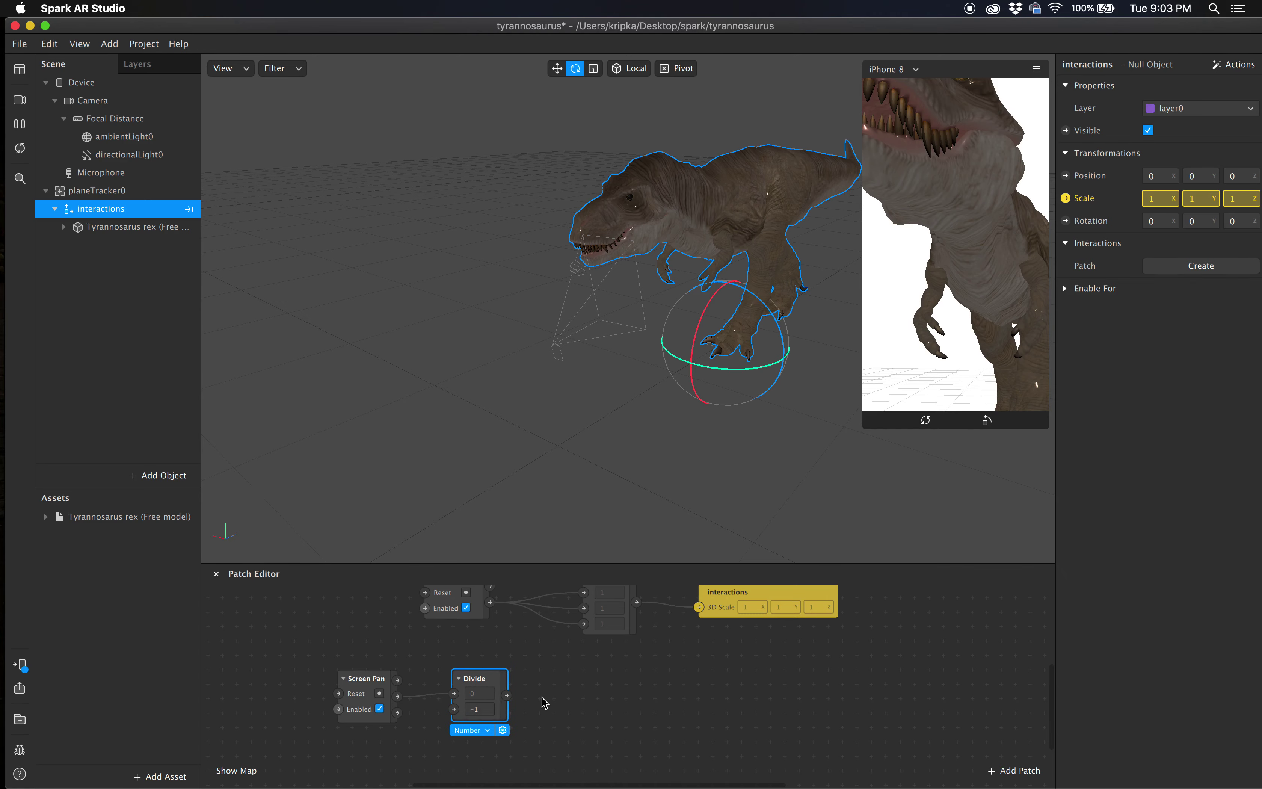
Step: Add an Unpack patch after Divide and set its type to Vector 2
double_click(579, 682)
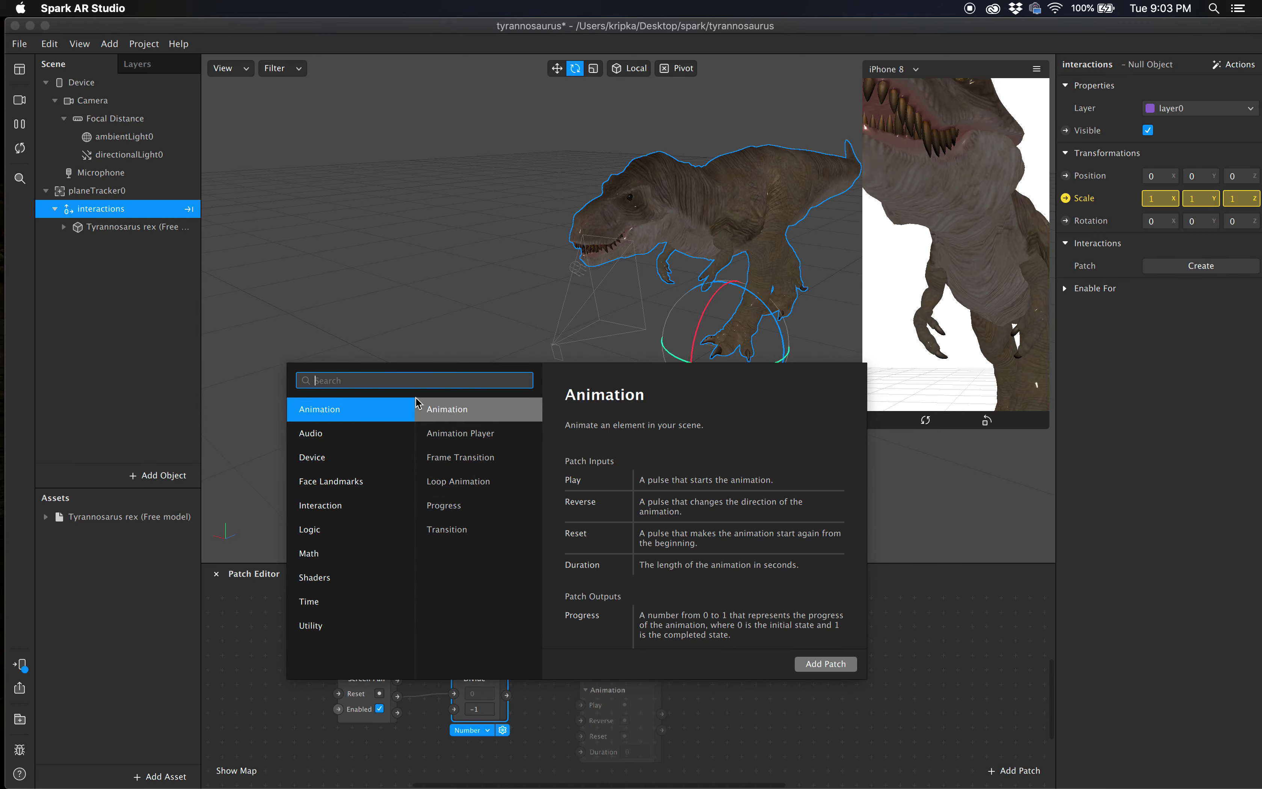
type("unpack")
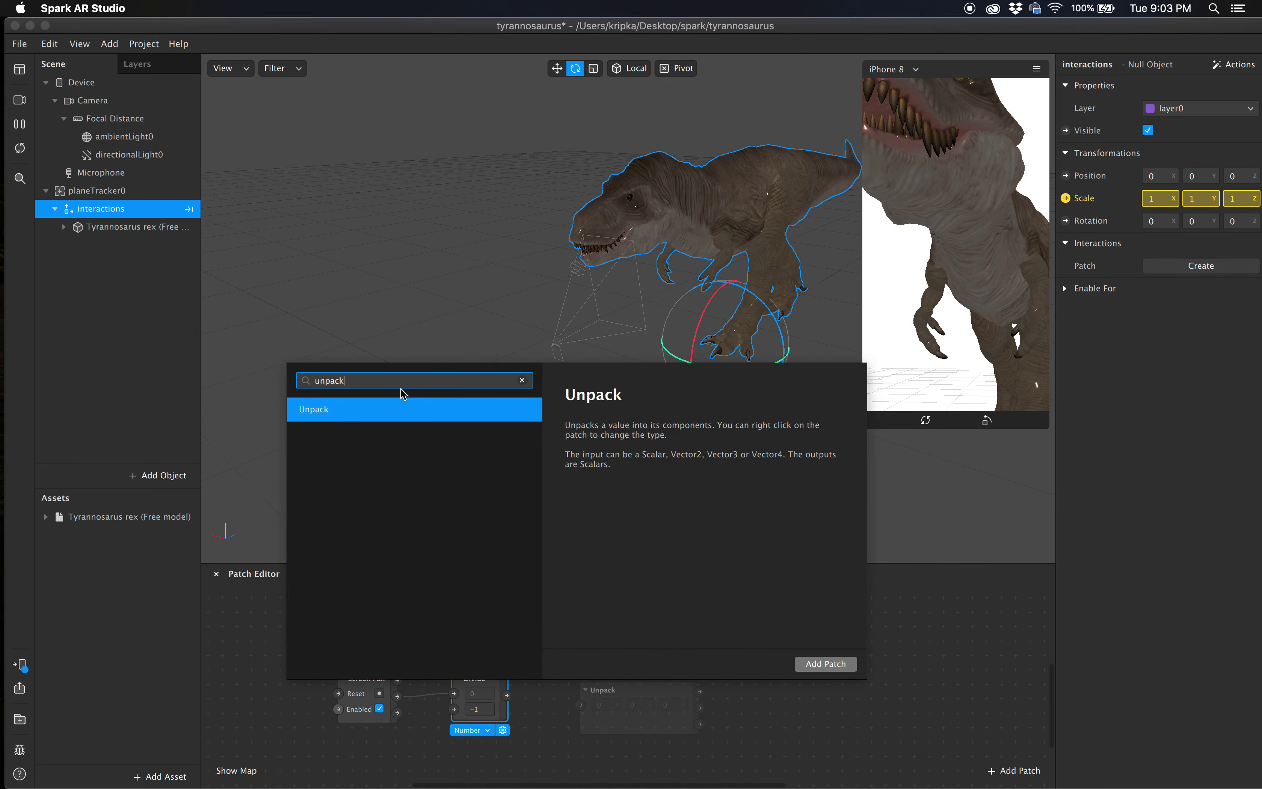
key("Return")
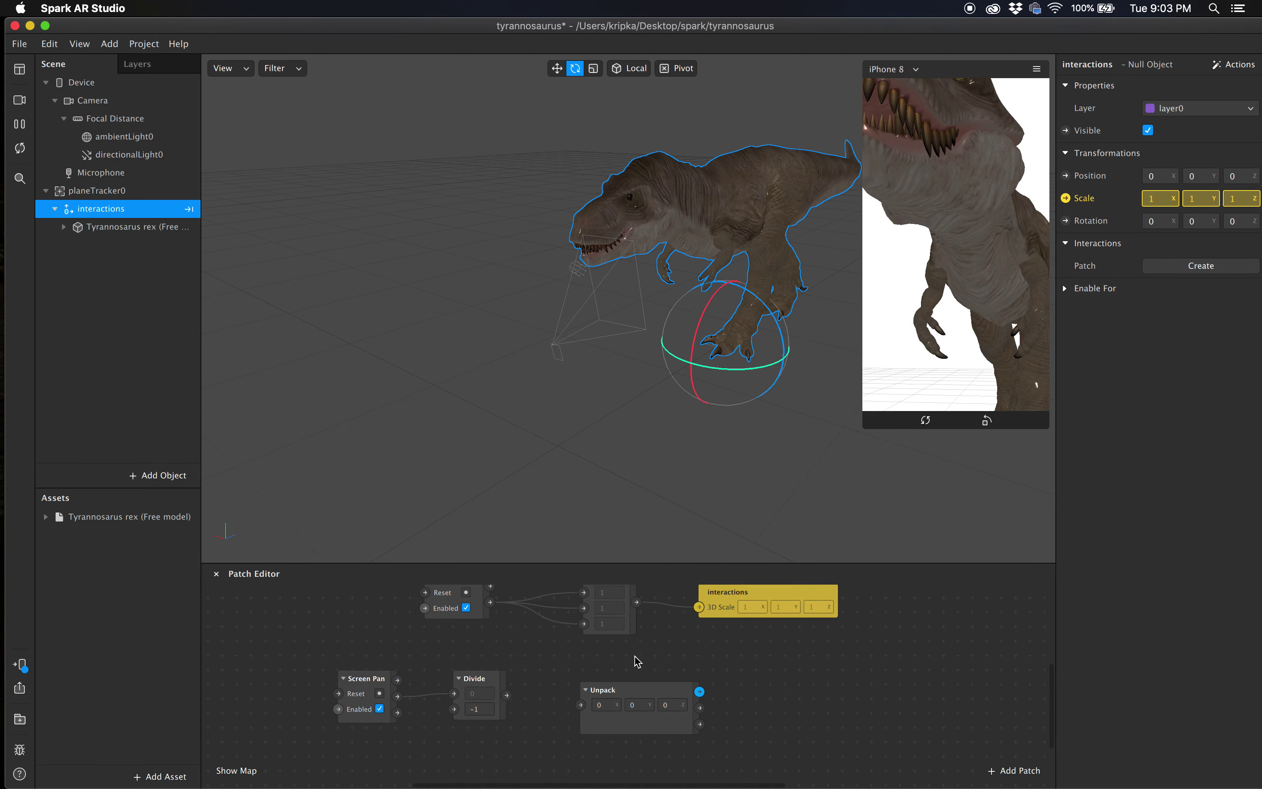
left_click_drag(650, 692, 621, 681)
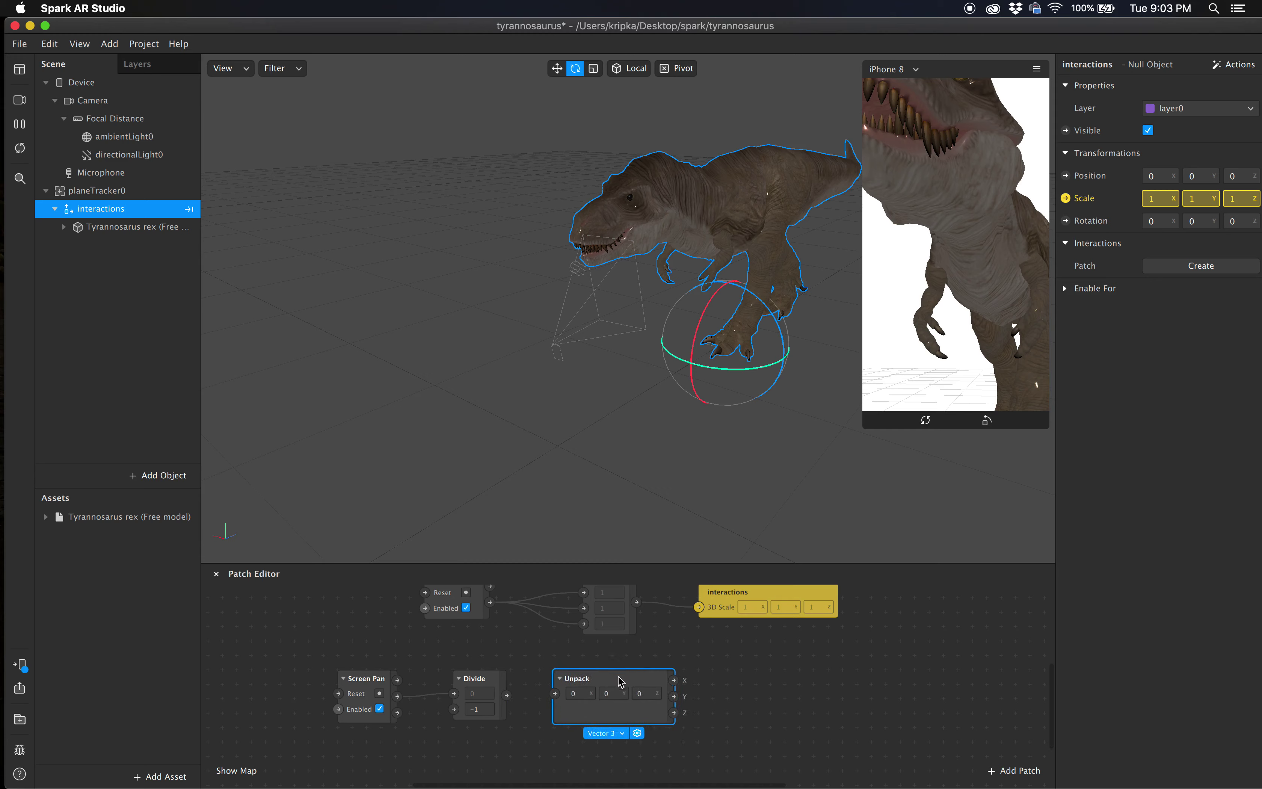
left_click(626, 732)
left_click(800, 710)
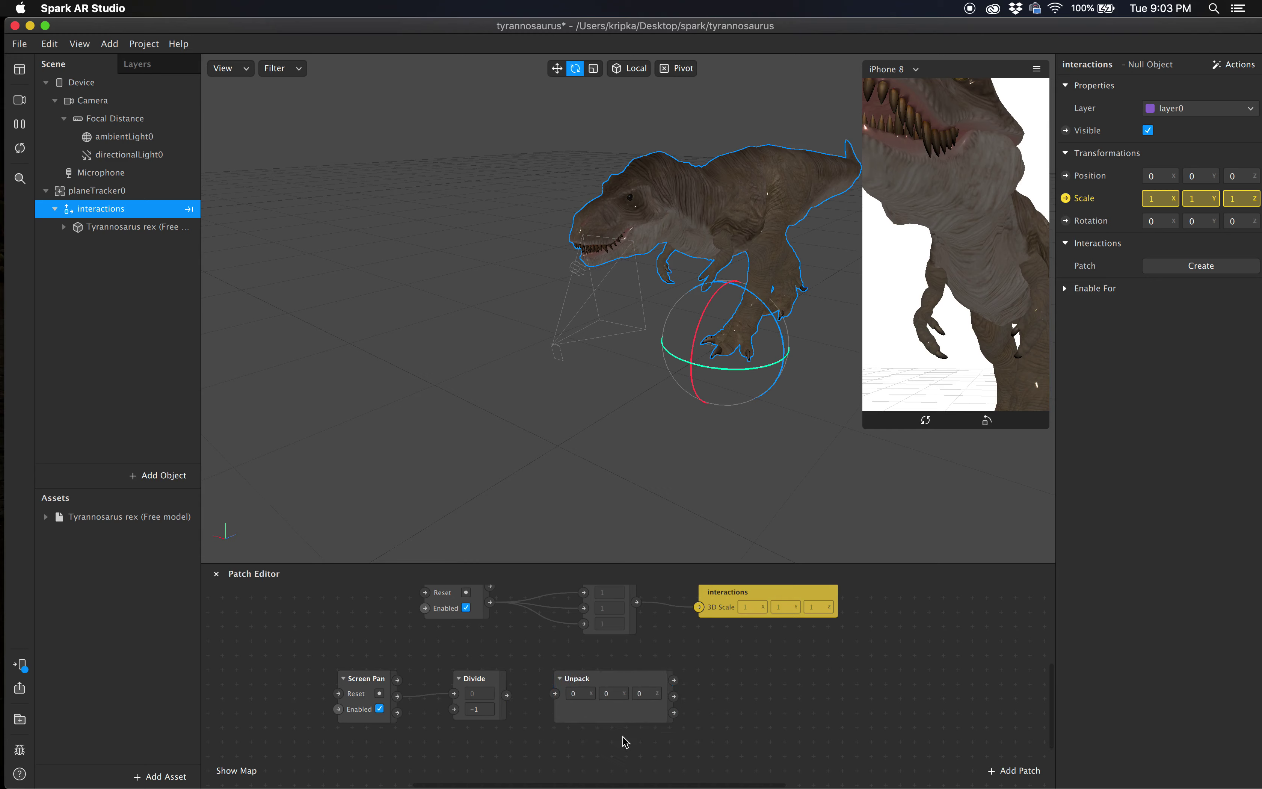
left_click(620, 718)
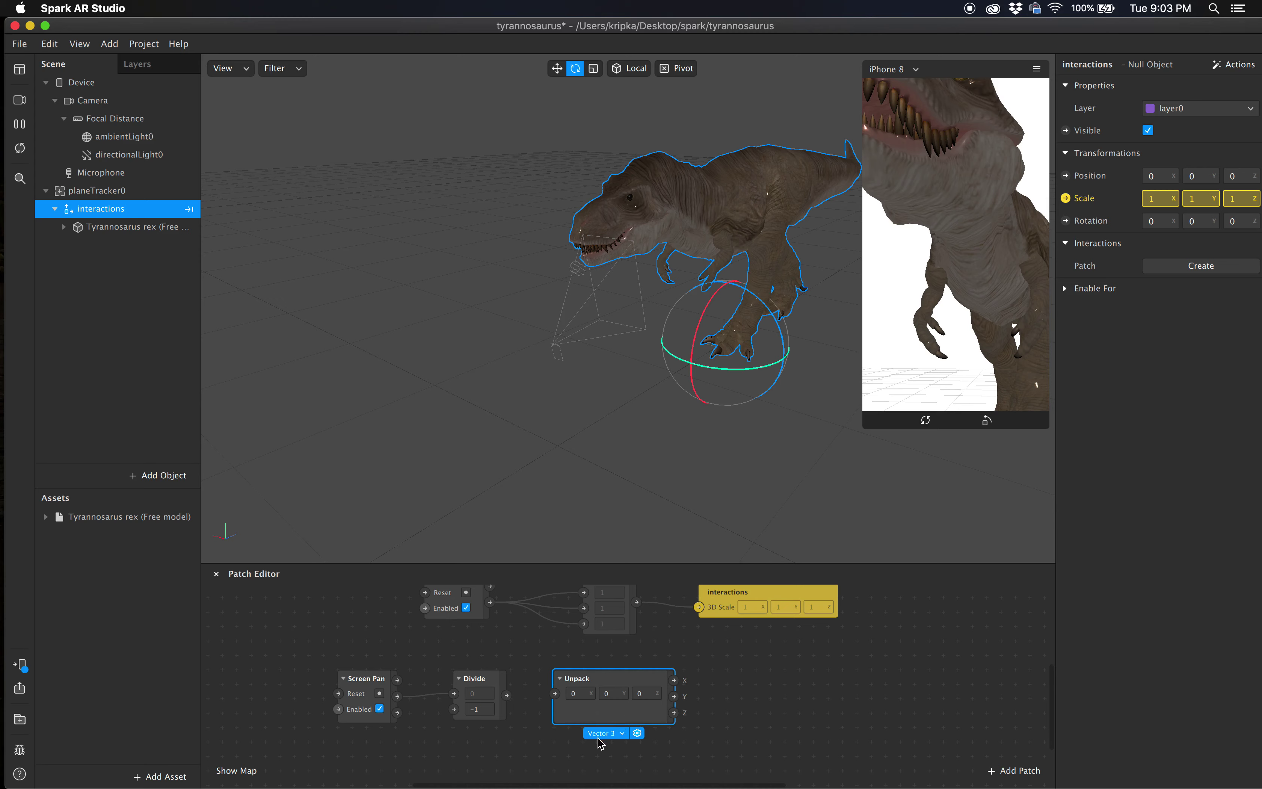
left_click(625, 734)
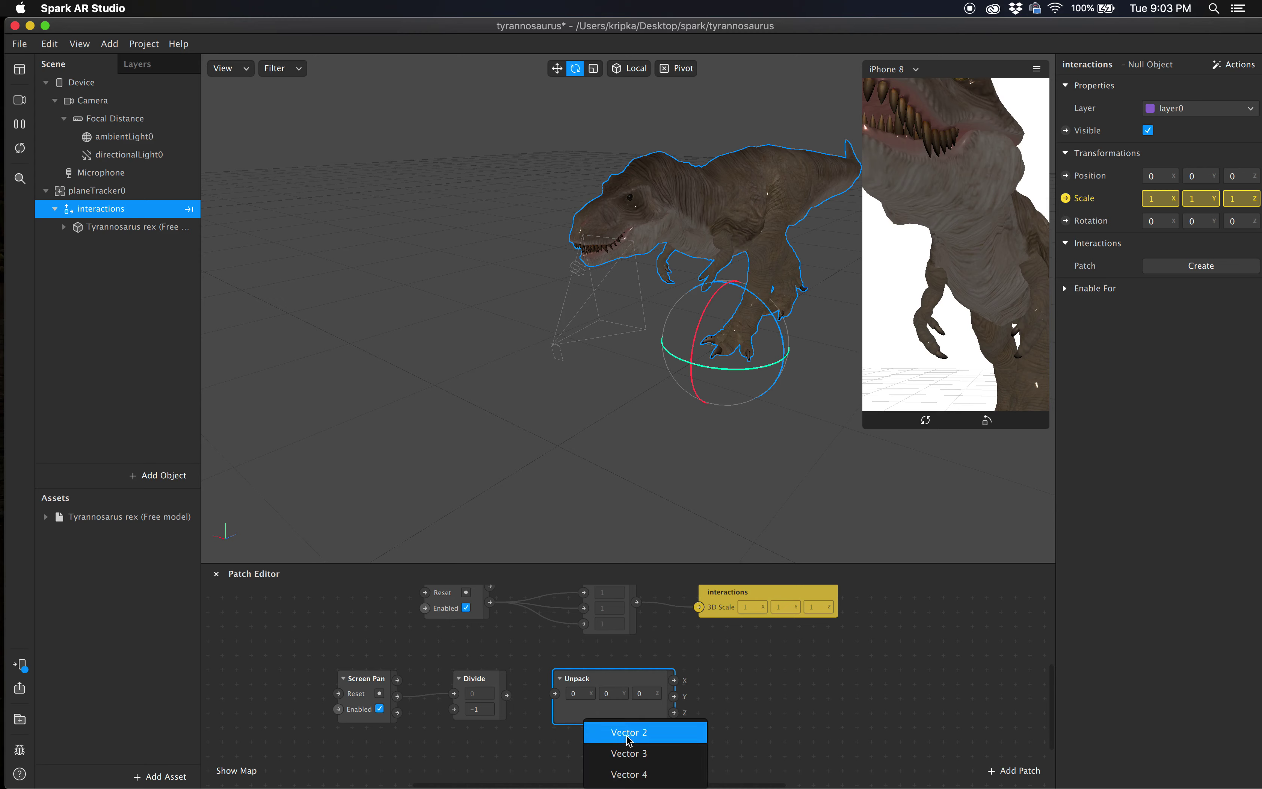
left_click(630, 732)
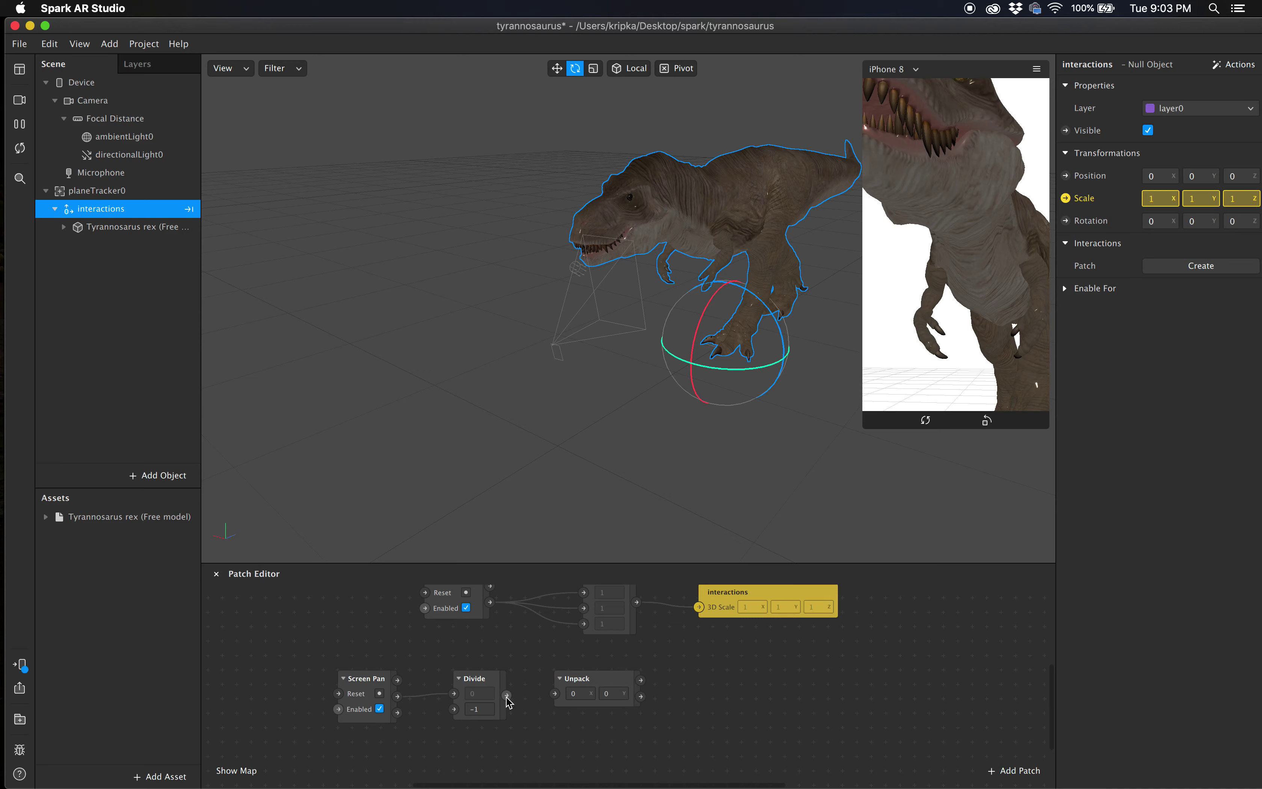
Step: Connect Divide's output to Unpack, keeping Unpack's type at Vector 2
left_click_drag(506, 695, 556, 695)
left_click(618, 699)
left_click(607, 718)
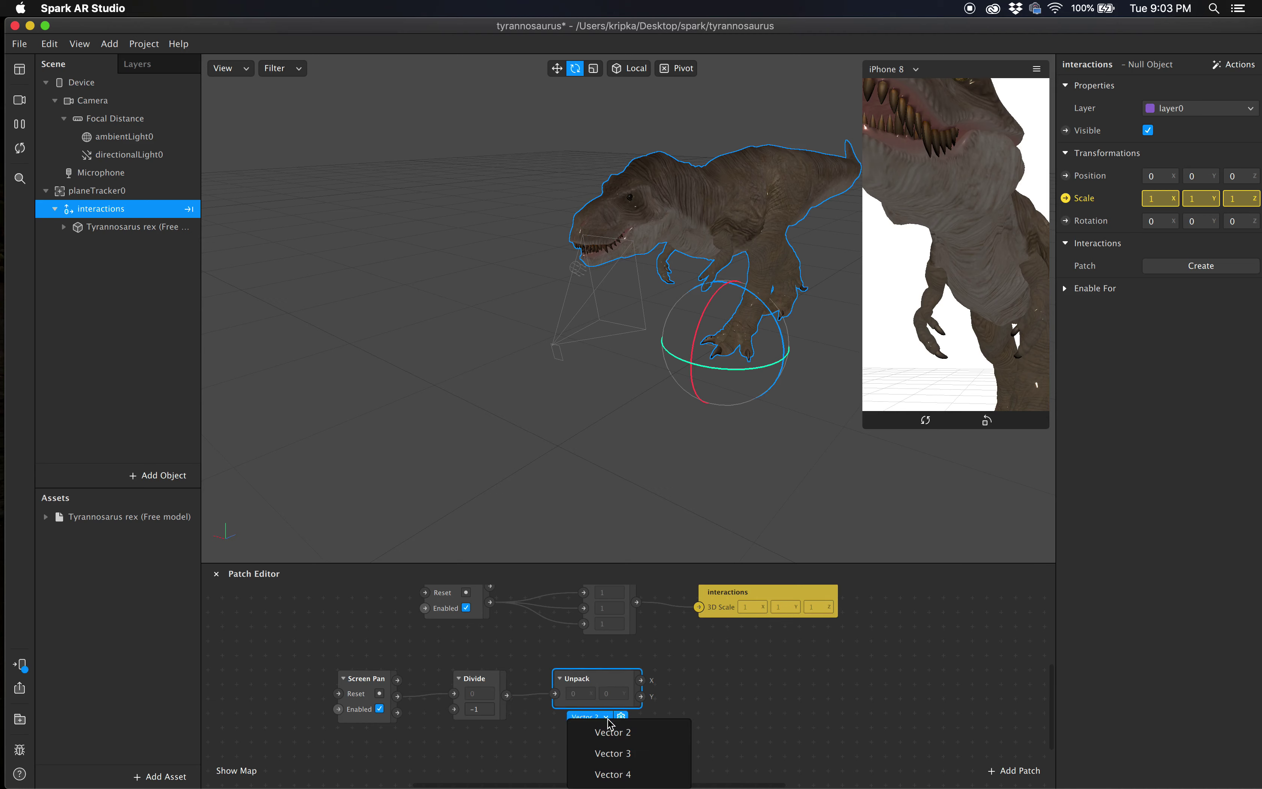
left_click(610, 753)
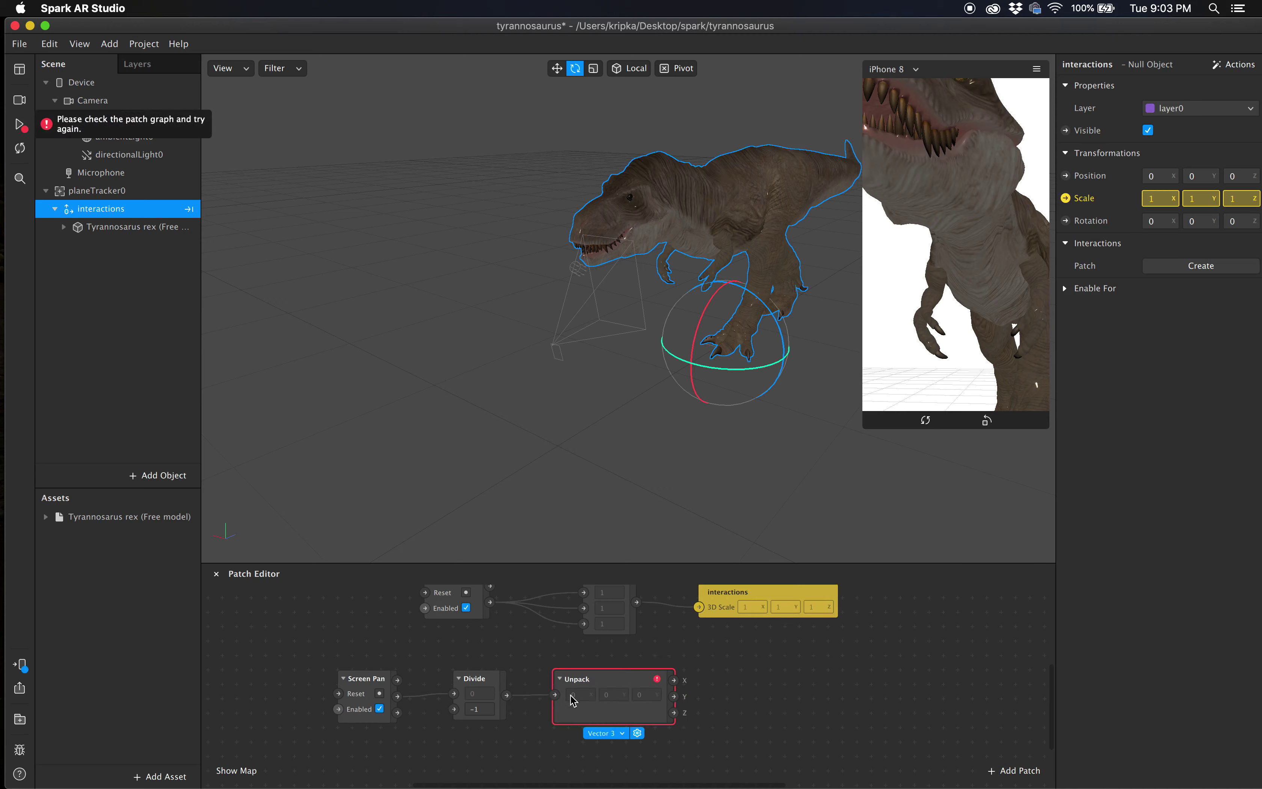
left_click(622, 734)
left_click(622, 733)
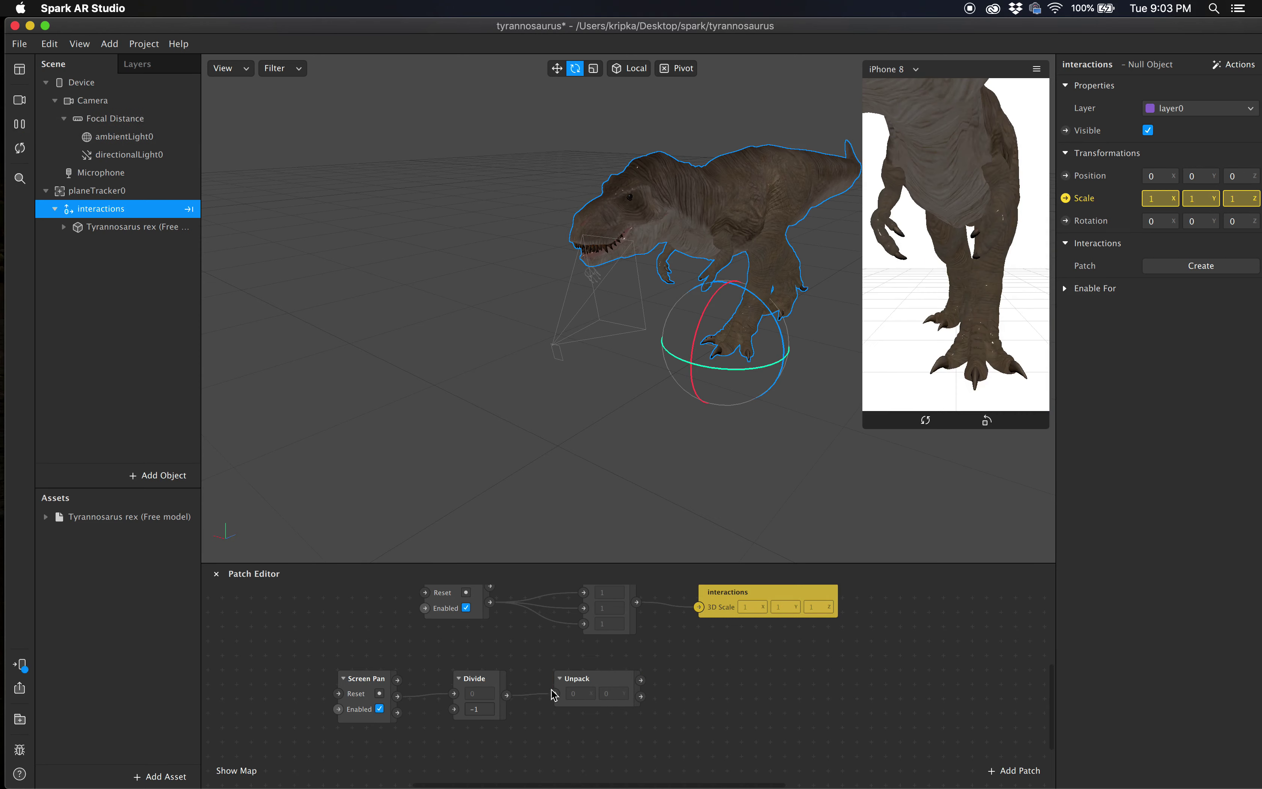
left_click(603, 684)
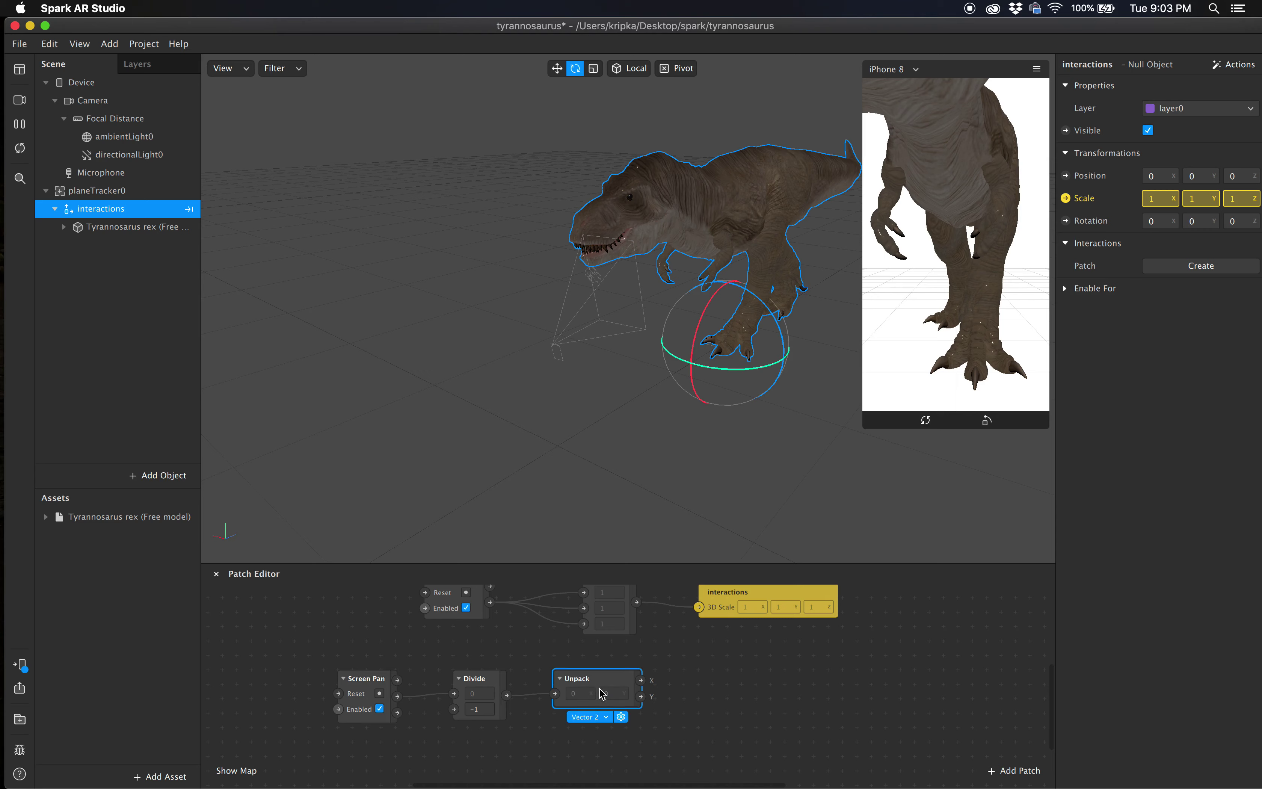
Step: Add a Pack patch beside Unpack and feed Unpack's Y into Pack's second input
double_click(706, 688)
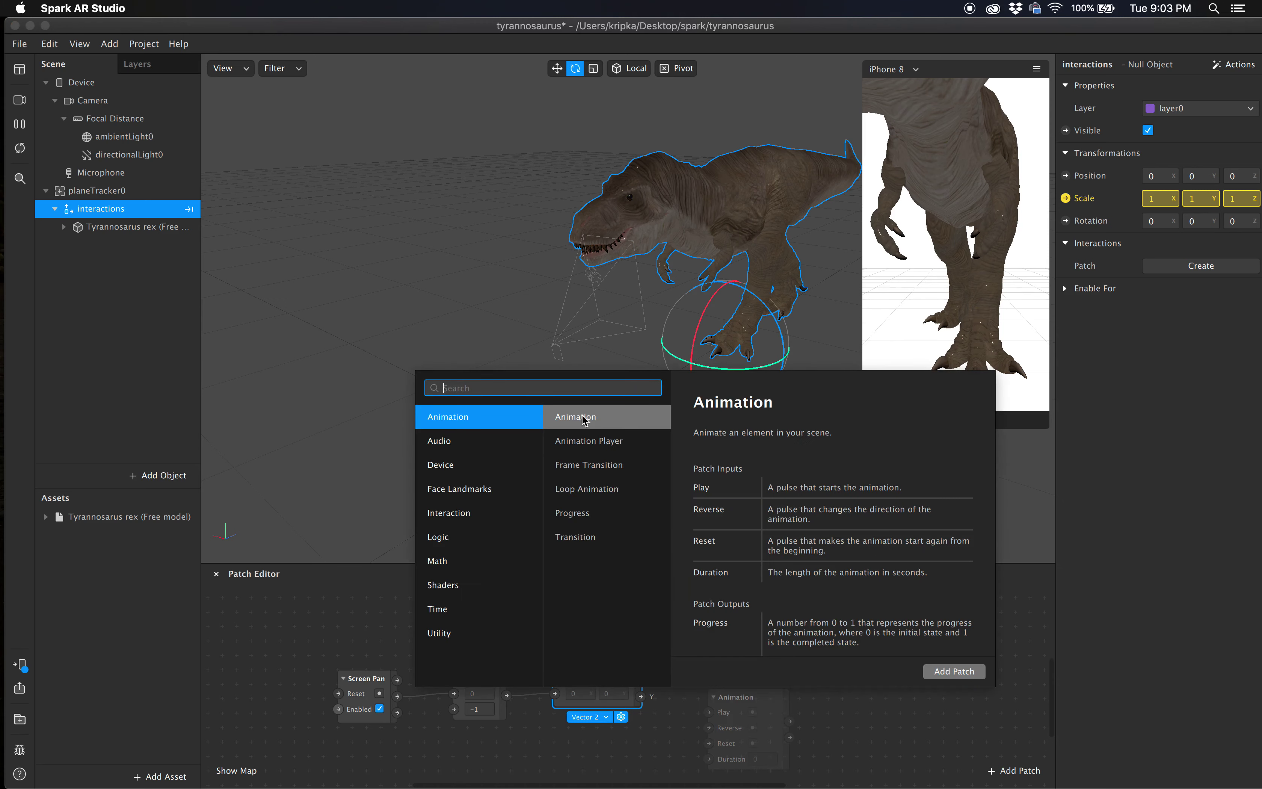
type("pack")
key("Return")
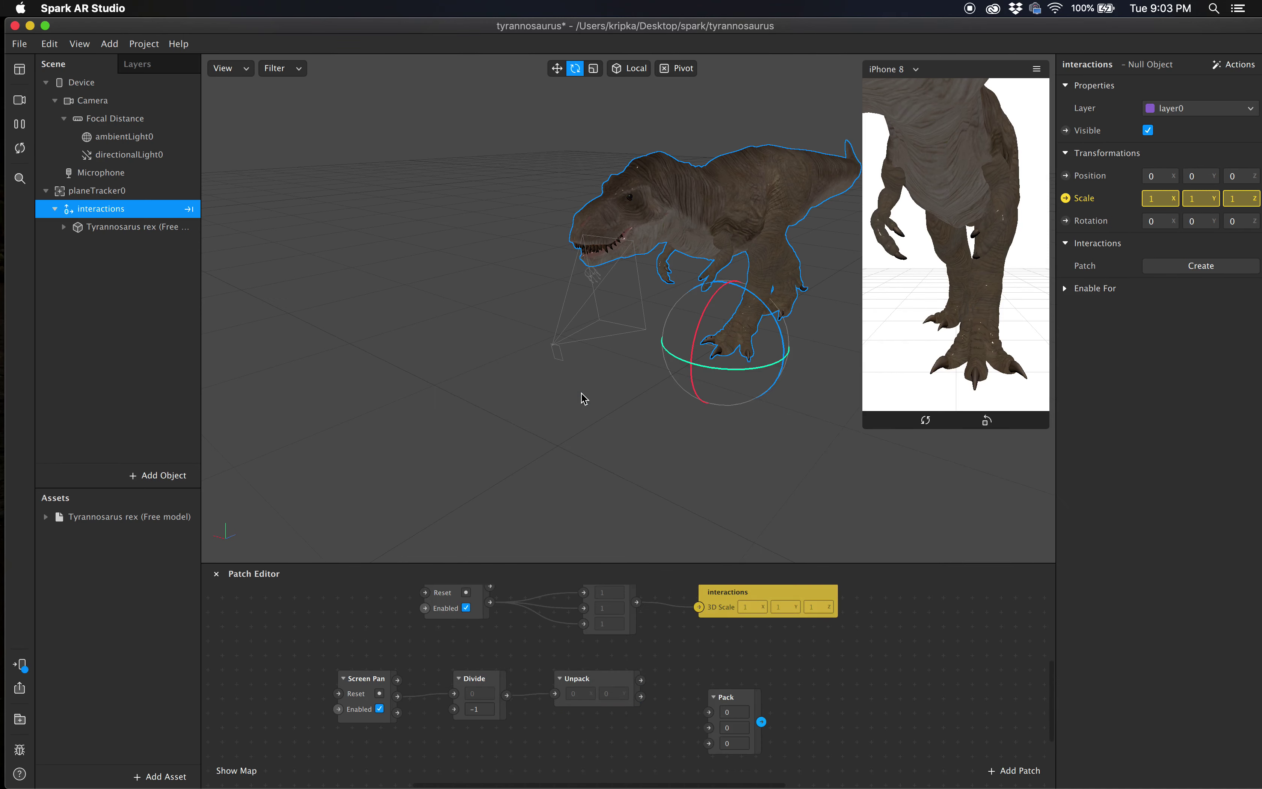
left_click(746, 690)
left_click_drag(746, 689, 736, 661)
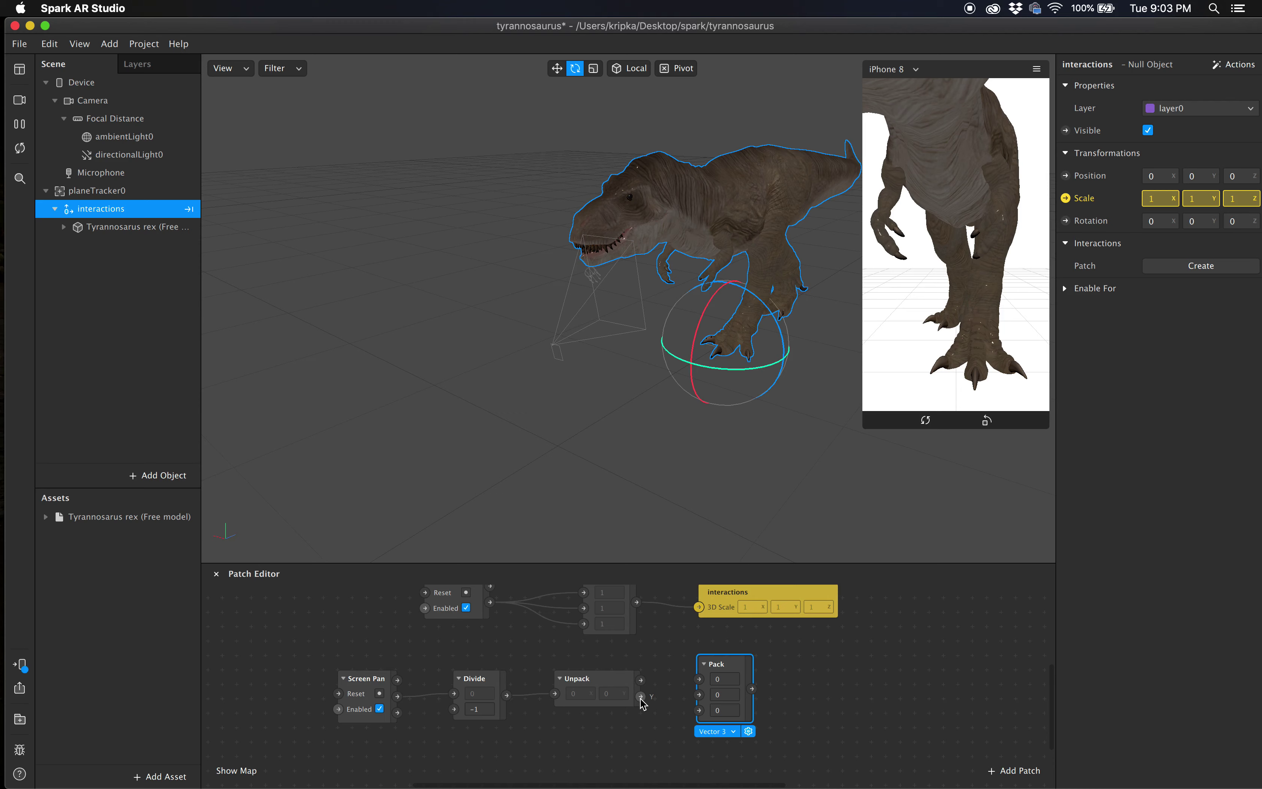
left_click_drag(641, 697, 700, 696)
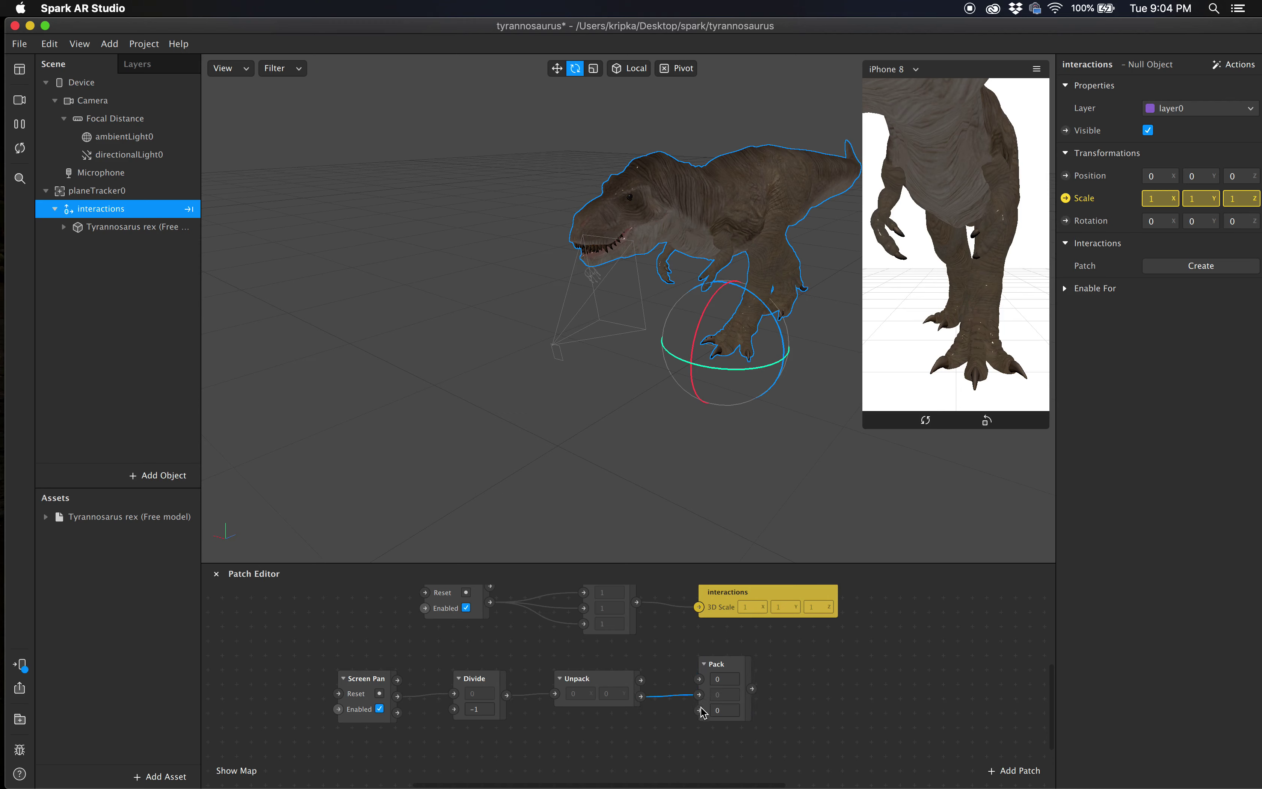
left_click(746, 669)
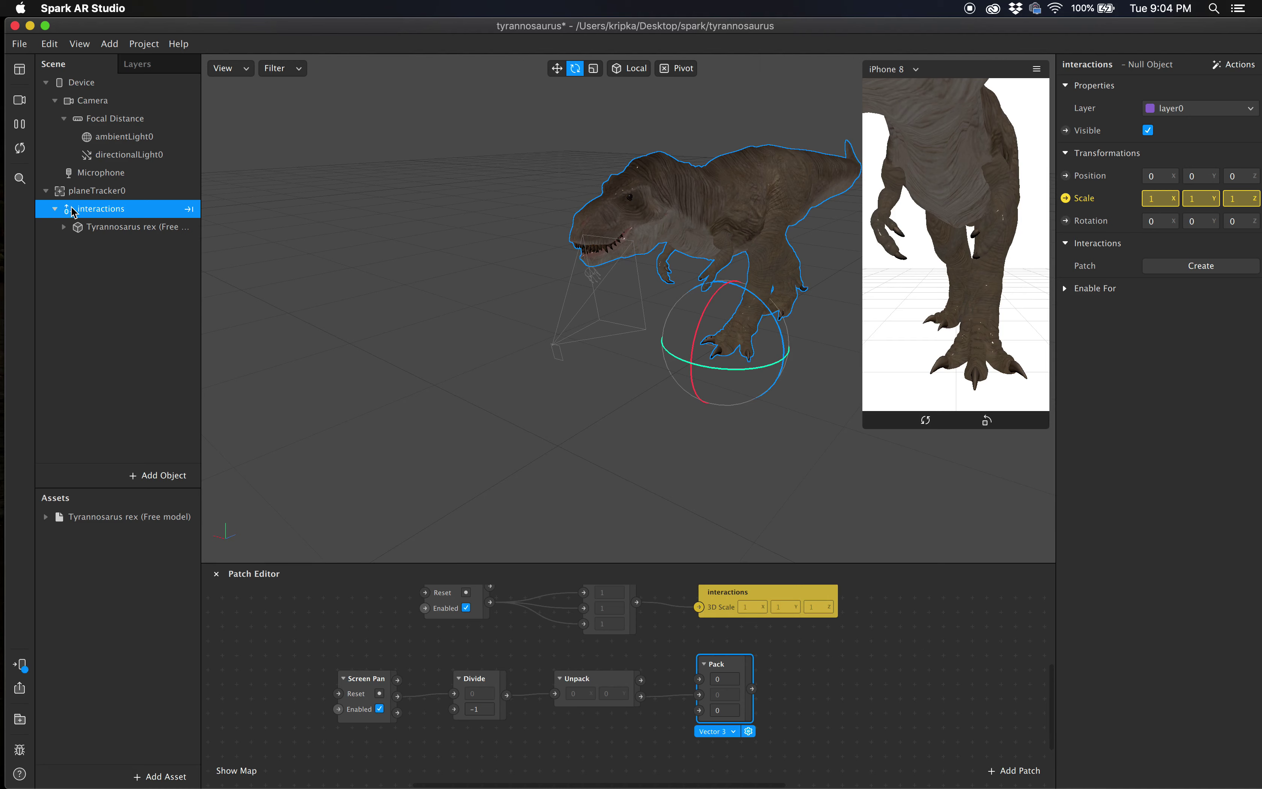
Step: Create the interactions object's 3D Rotation patch, wire Pack into it, and test by panning
left_click(1066, 221)
left_click_drag(747, 696, 929, 677)
left_click_drag(753, 689, 814, 694)
left_click_drag(971, 228, 907, 220)
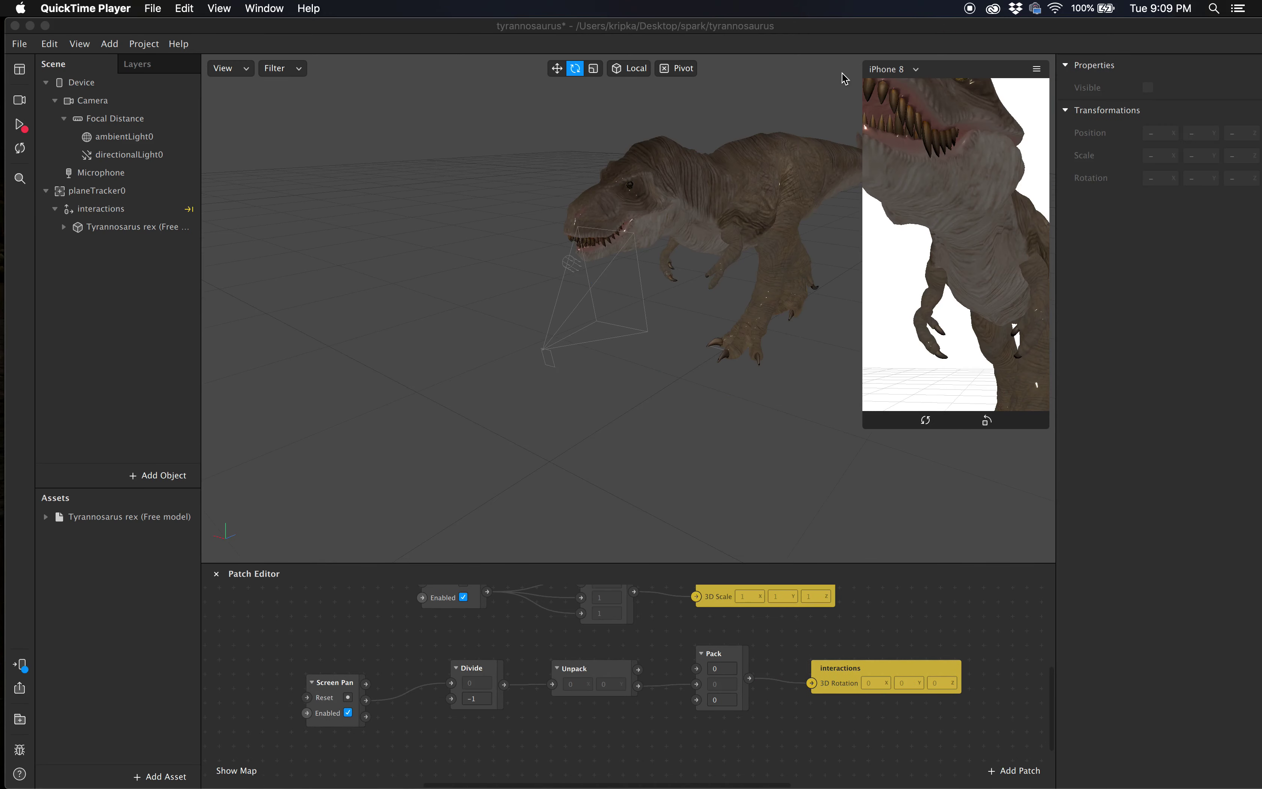
left_click(845, 78)
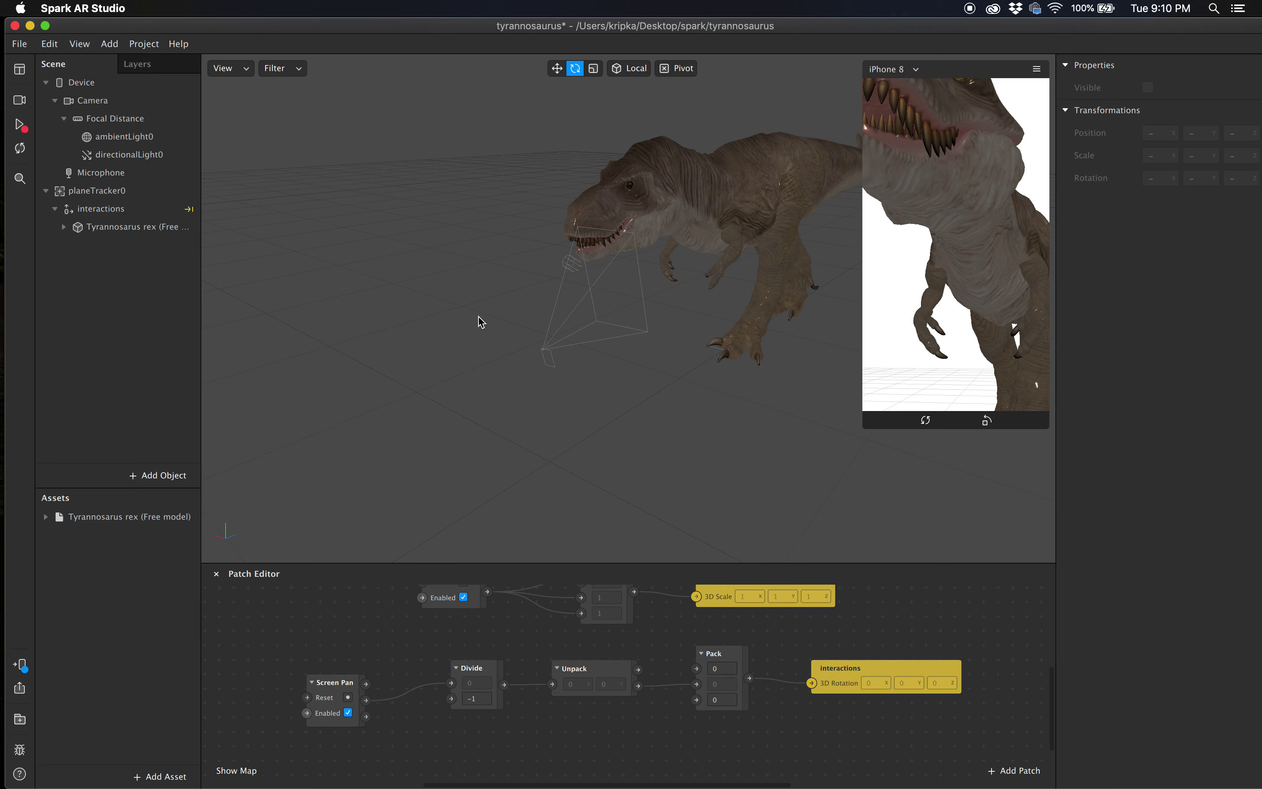
Step: Pan the preview back and forth to spin the T. rex, leaving rotation Y at -356
left_click_drag(338, 679, 356, 656)
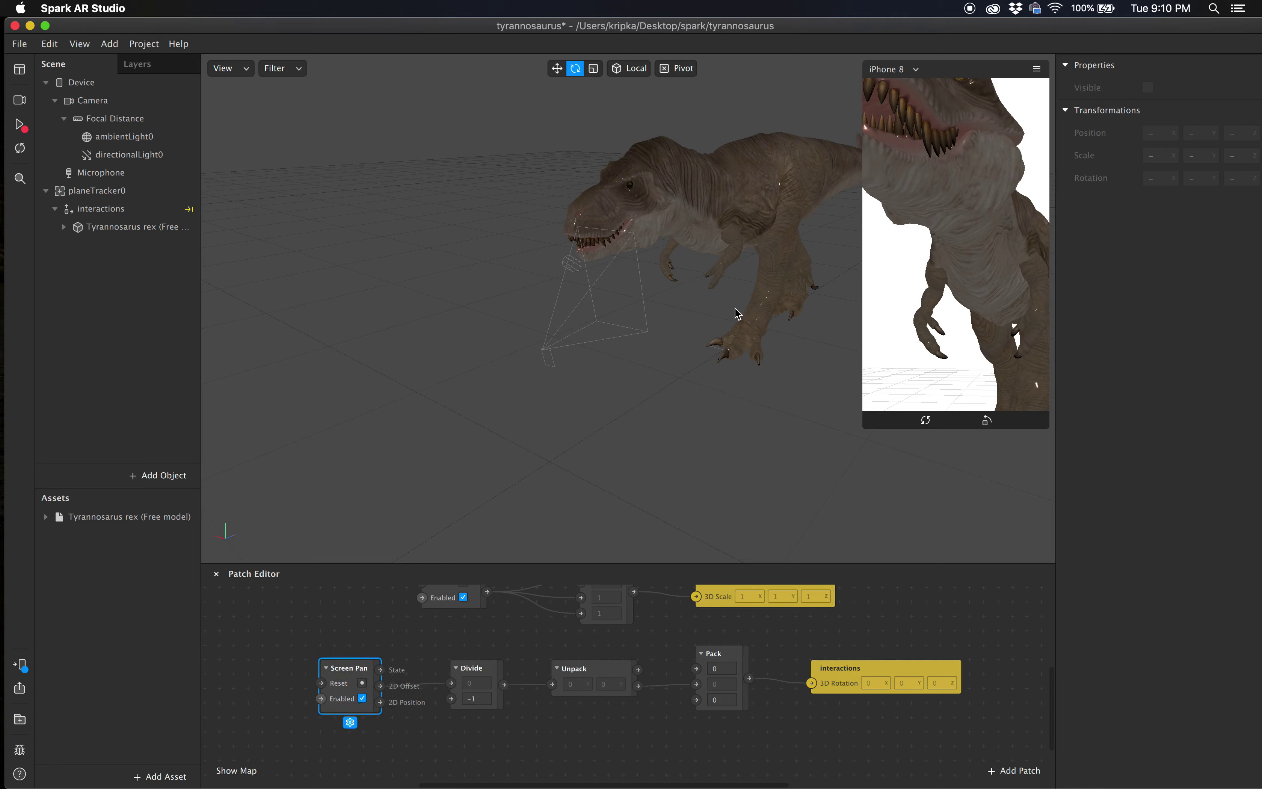
mouse_move(932, 183)
left_mouse_down()
mouse_move(941, 289)
mouse_move(952, 203)
mouse_move(947, 234)
mouse_move(1023, 250)
mouse_move(995, 262)
mouse_move(955, 189)
left_mouse_up()
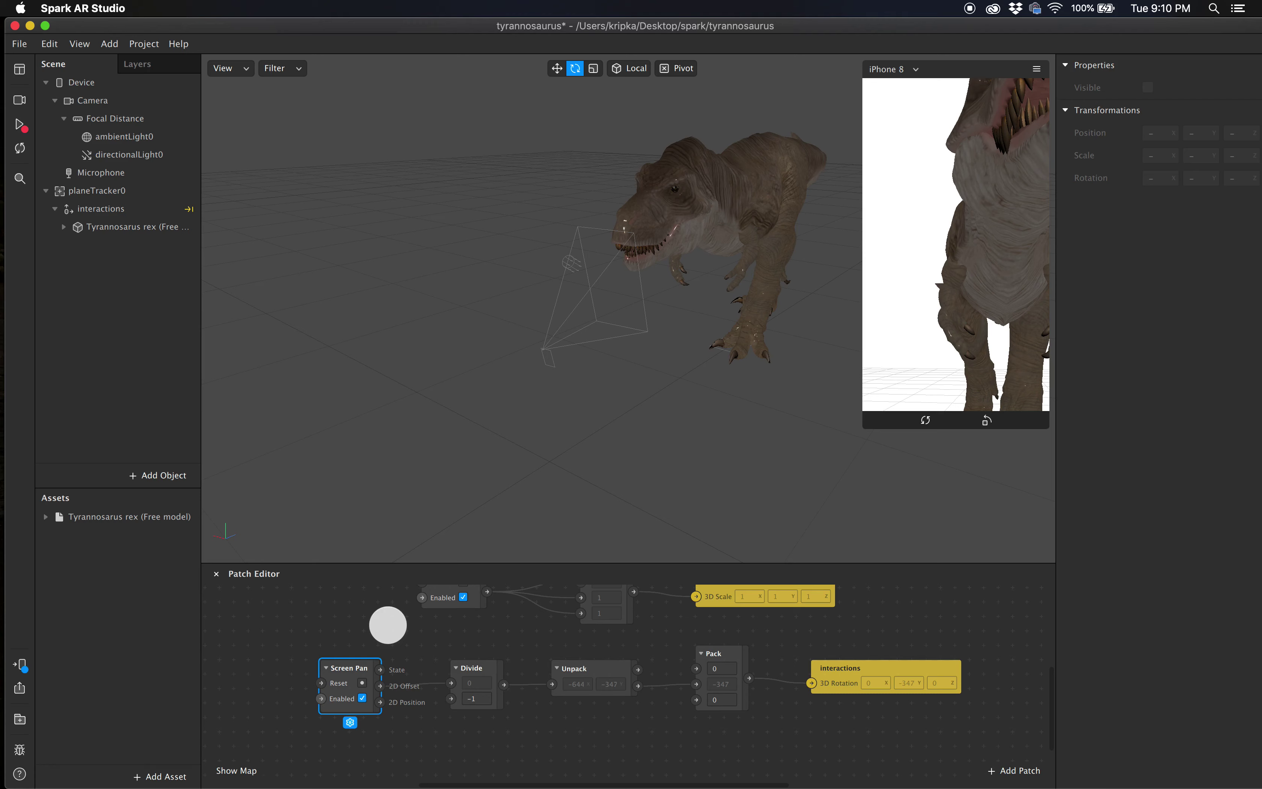
left_click_drag(957, 234, 1022, 231)
left_click_drag(939, 240, 994, 238)
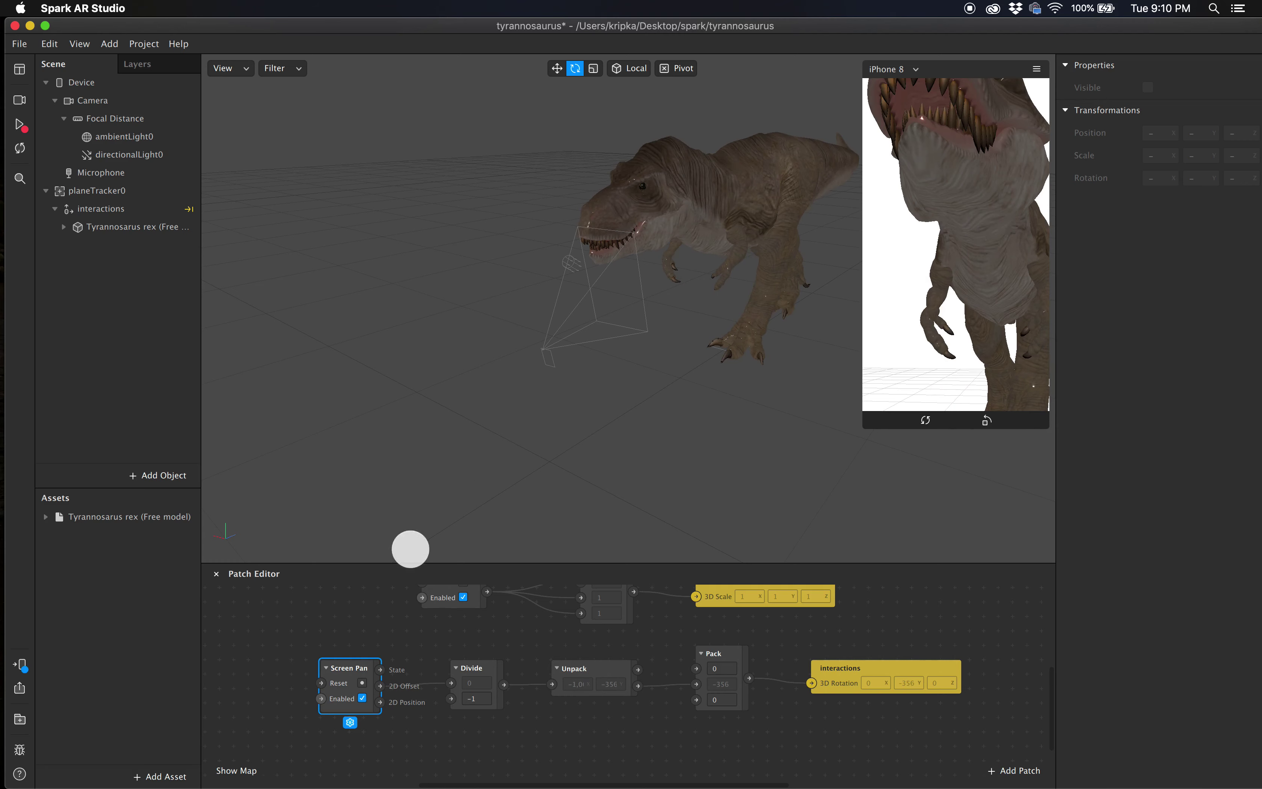
left_click_drag(351, 667, 327, 667)
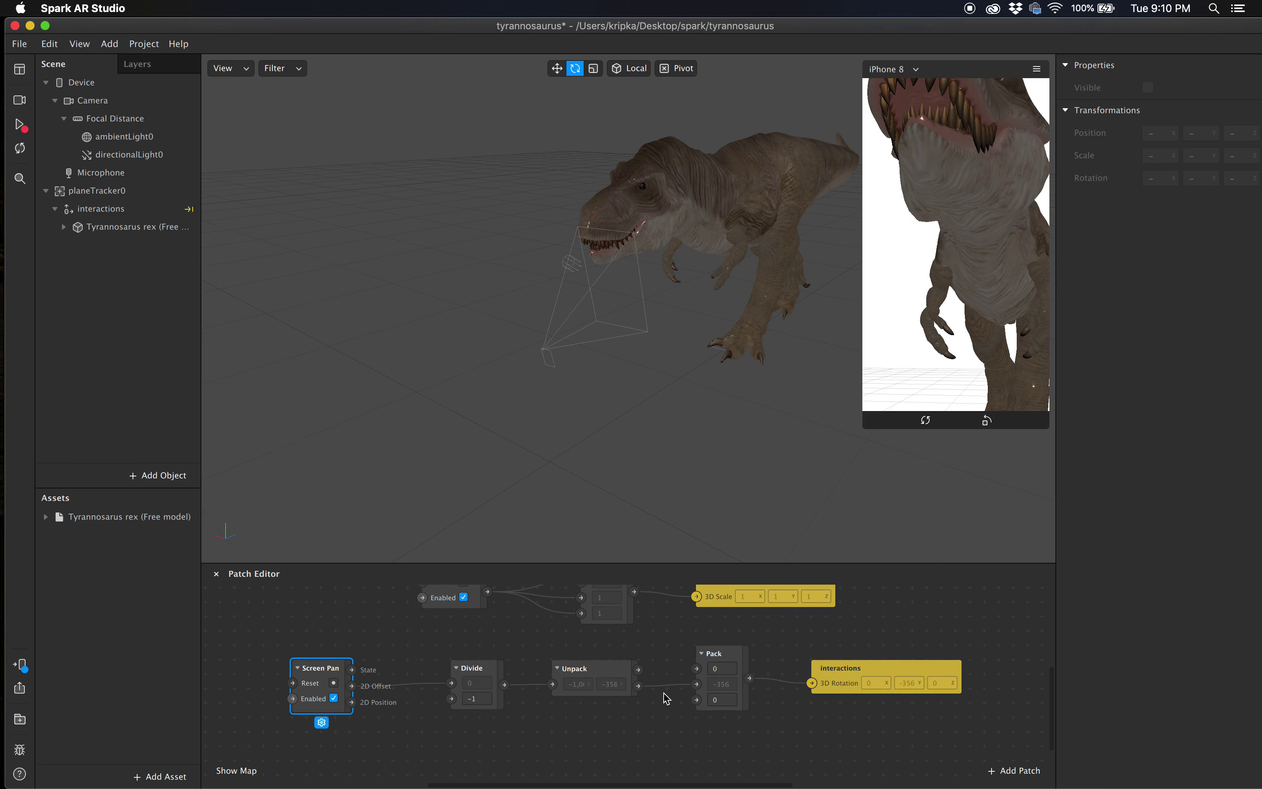
Step: Search 'rotate' and add a Screen Rotate patch above Screen Pan
left_click_drag(336, 674, 336, 705)
right_click(309, 651)
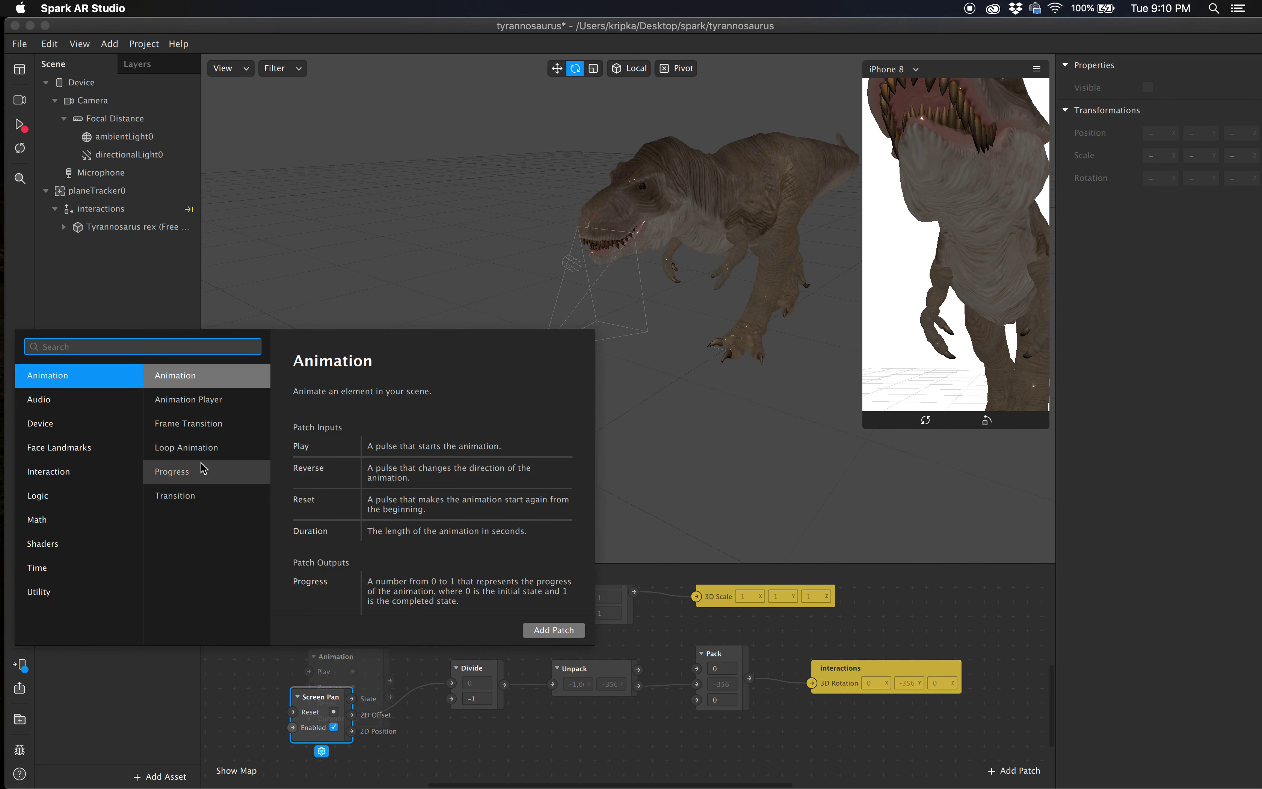
type("rotat")
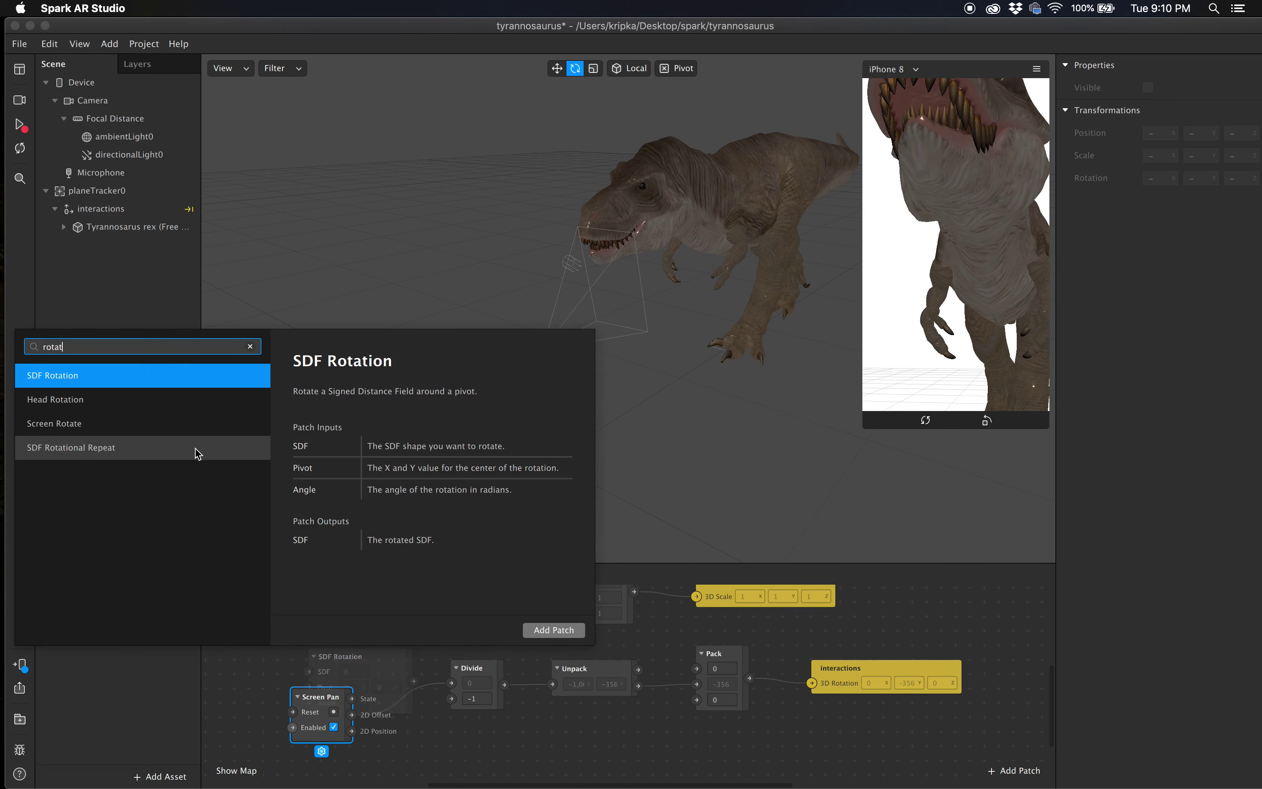
type("e")
key("Return")
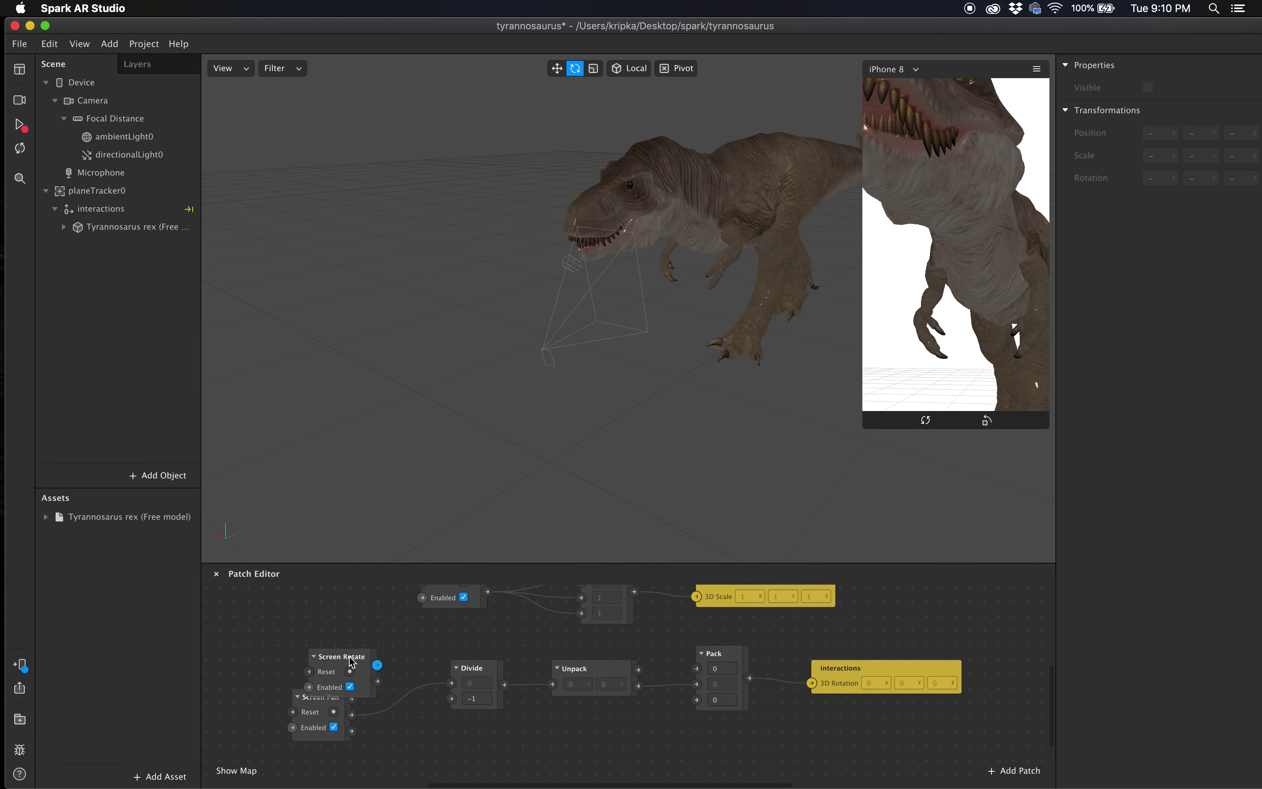
left_click_drag(352, 662, 336, 615)
Step: Delete the Screen Pan patch and move Screen Rotate into its place
mouse_move(324, 696)
left_mouse_down()
mouse_move(237, 754)
mouse_move(324, 716)
left_mouse_up()
key("BackSpace")
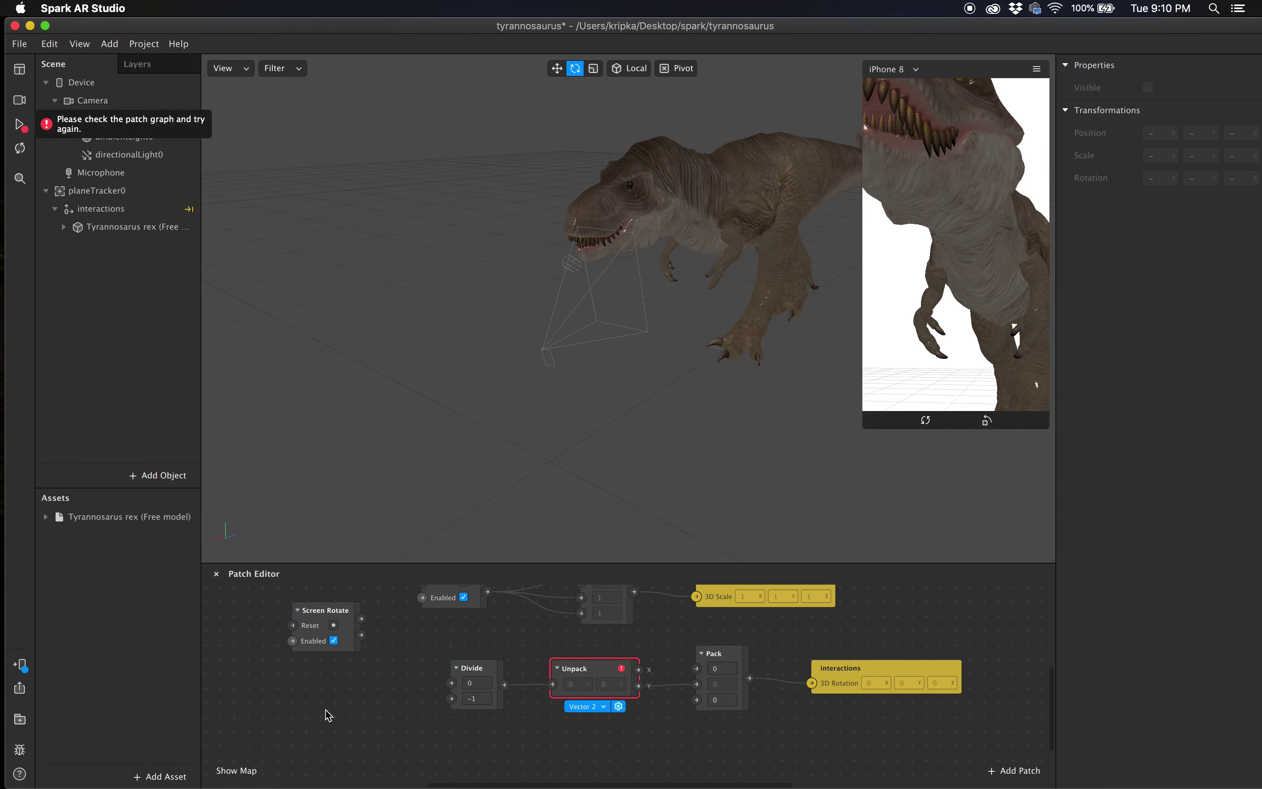
left_click_drag(342, 609, 339, 638)
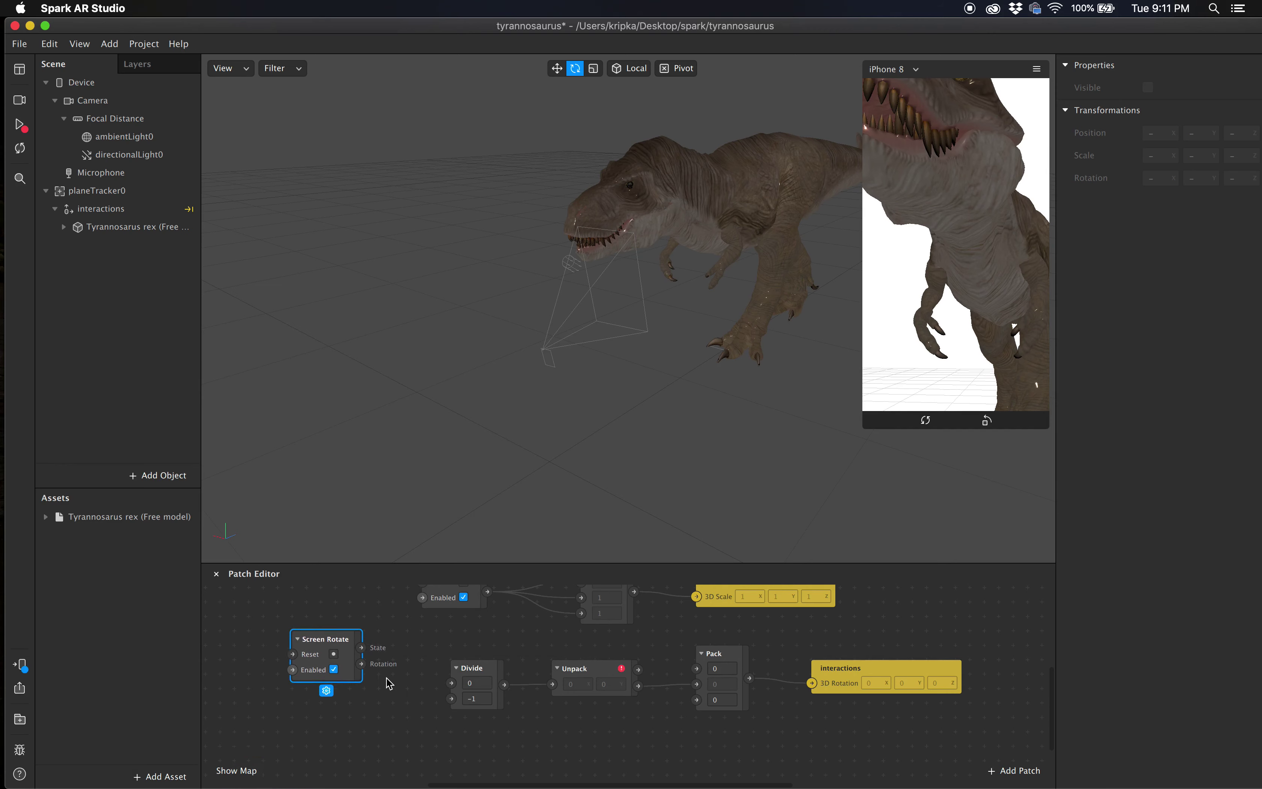
Step: Wire Screen Rotate's Rotation output into Divide's first input
scroll(389, 683, "up", 5)
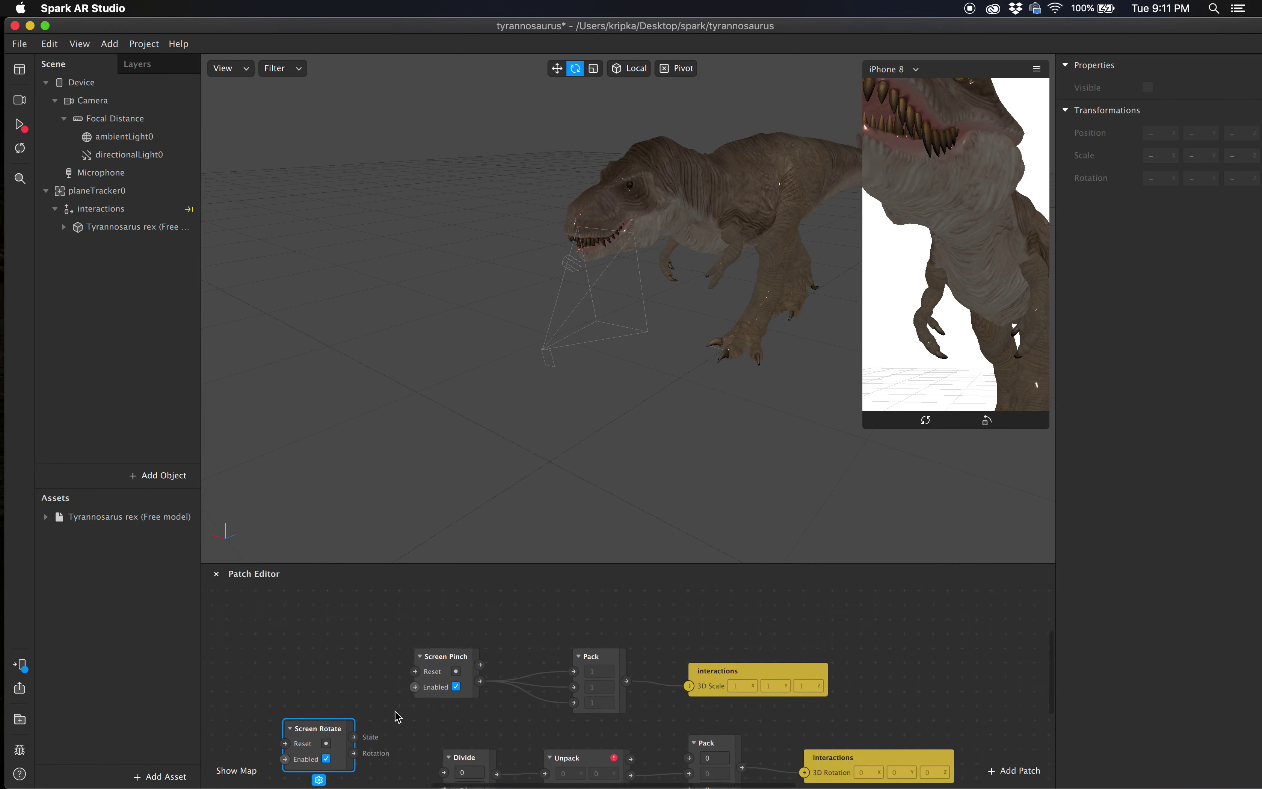
scroll(396, 715, "down", 5)
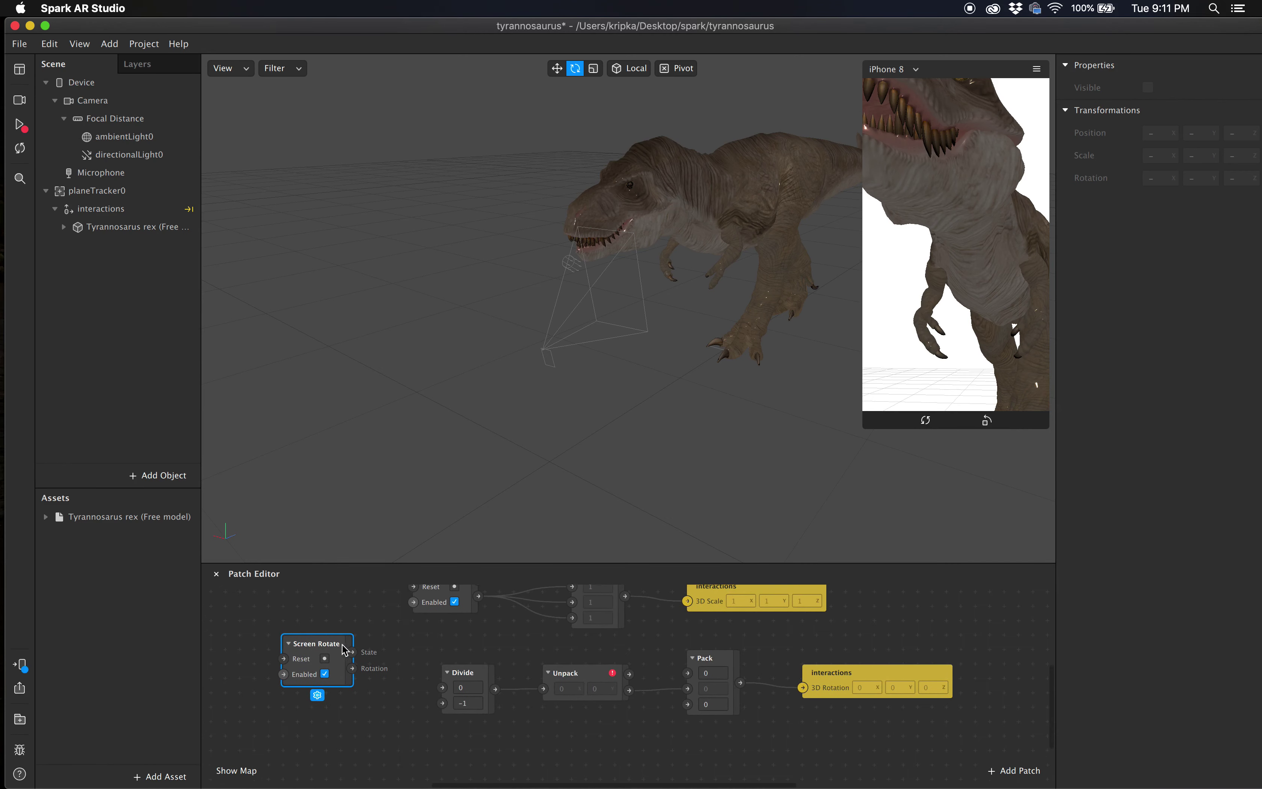
left_click_drag(343, 657, 344, 671)
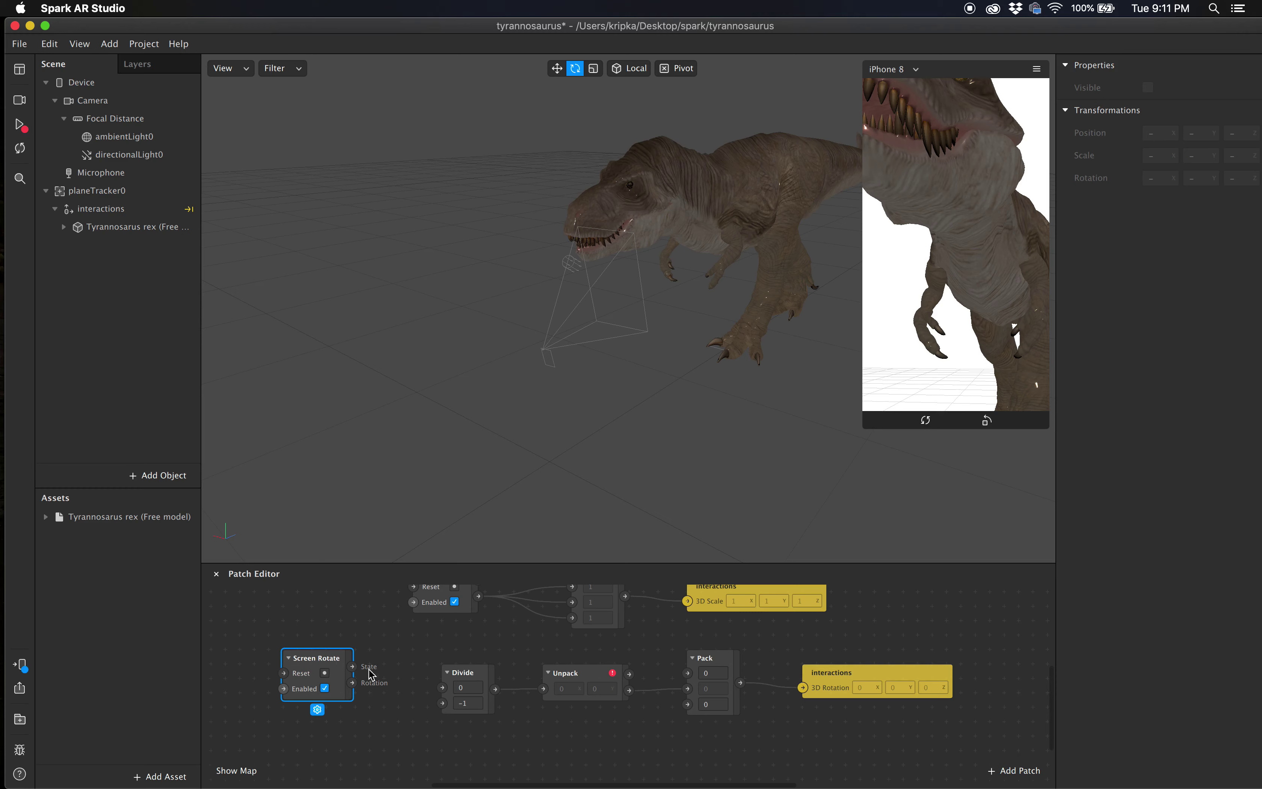
left_click(353, 684)
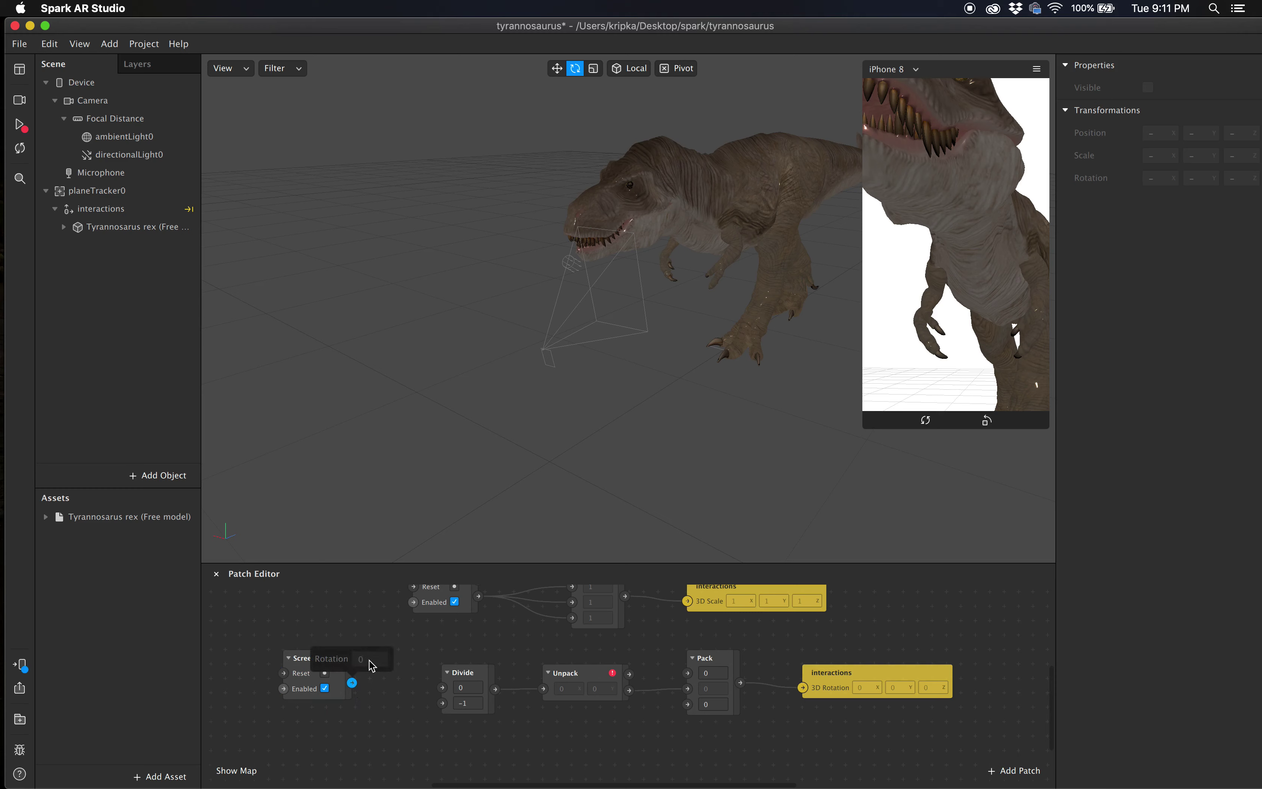
left_click_drag(353, 683, 443, 688)
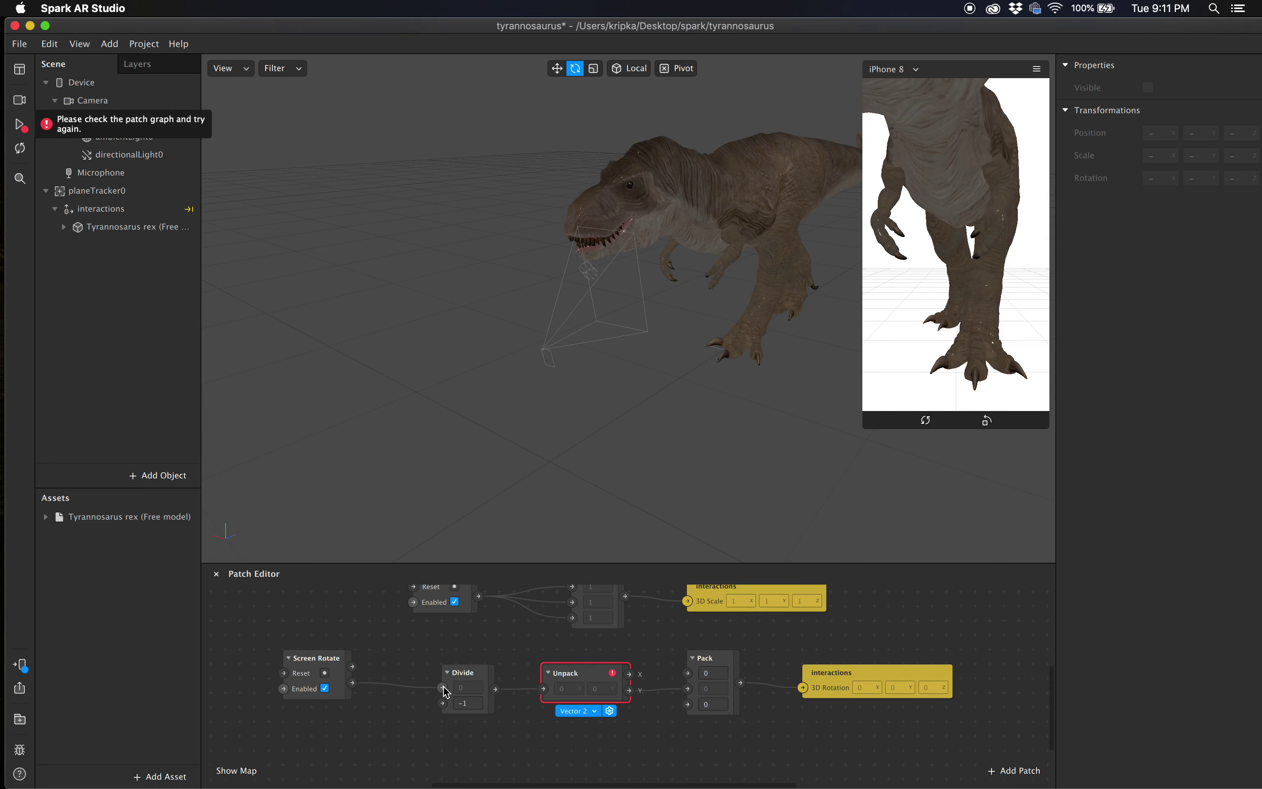
Step: Switch the Divide patch to Vector 2 (divisor -1, -1), keeping Unpack at Vector 2
left_click(596, 711)
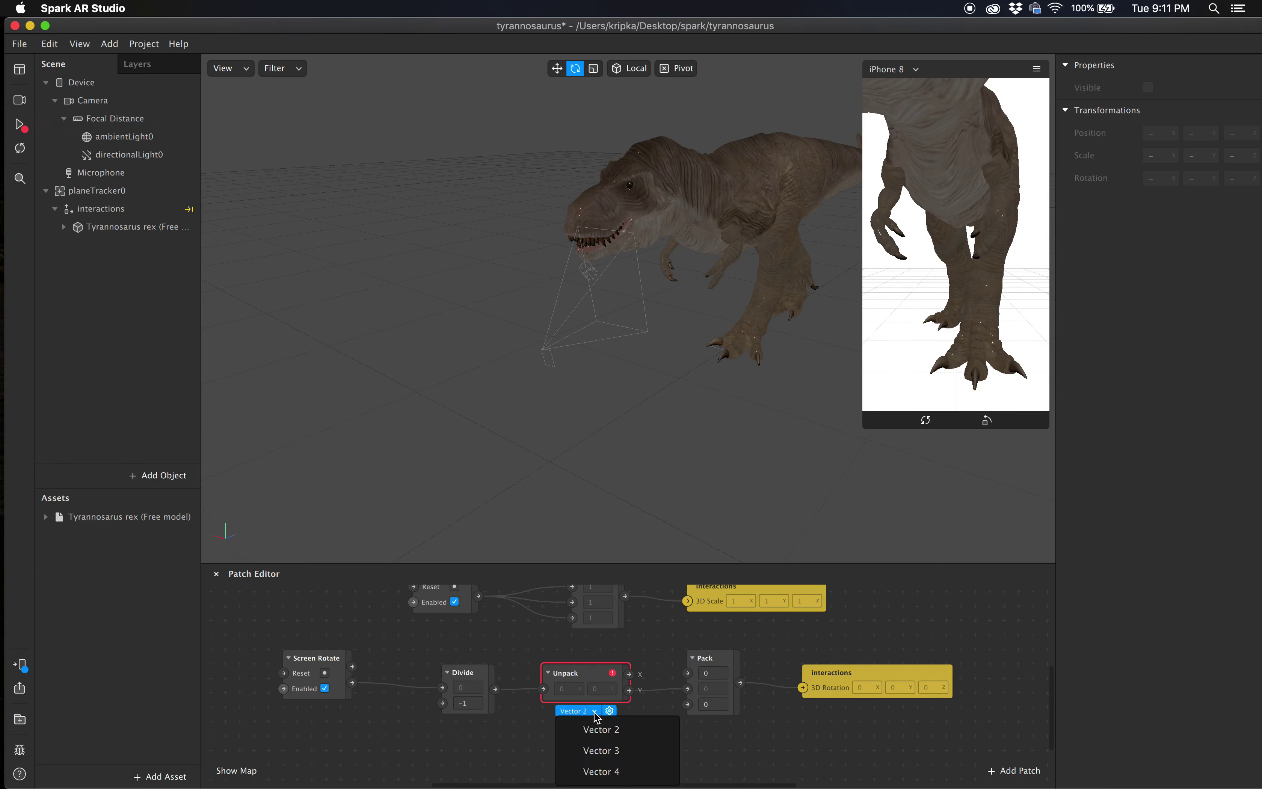
left_click(600, 729)
left_click(488, 669)
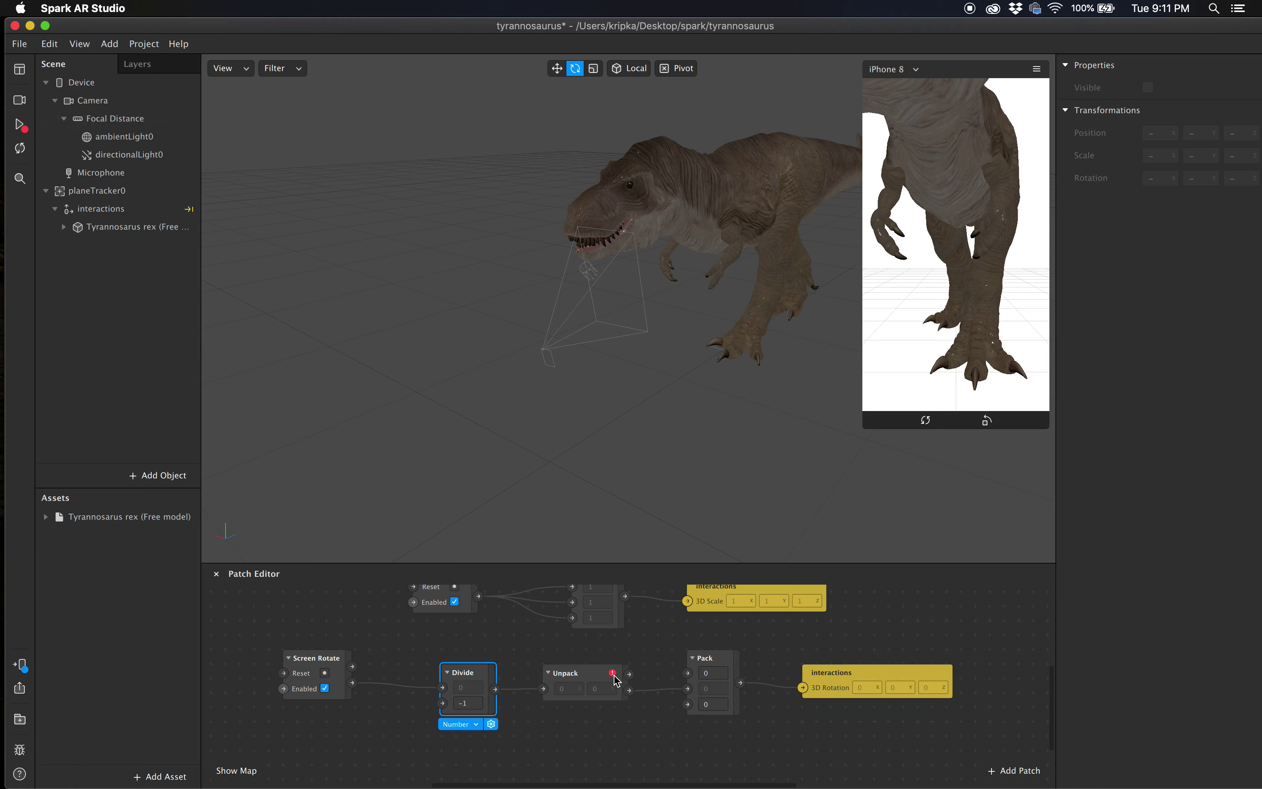
left_click(577, 749)
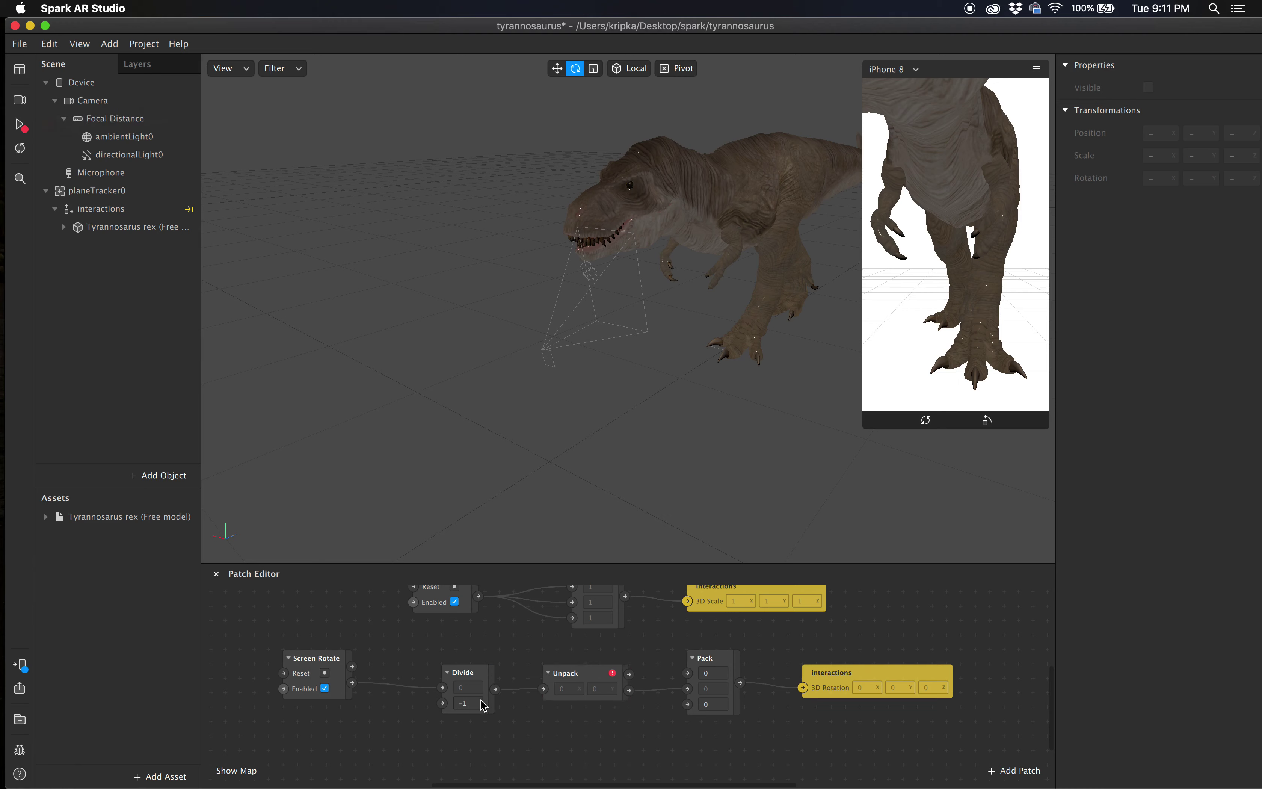
left_click_drag(479, 675, 478, 660)
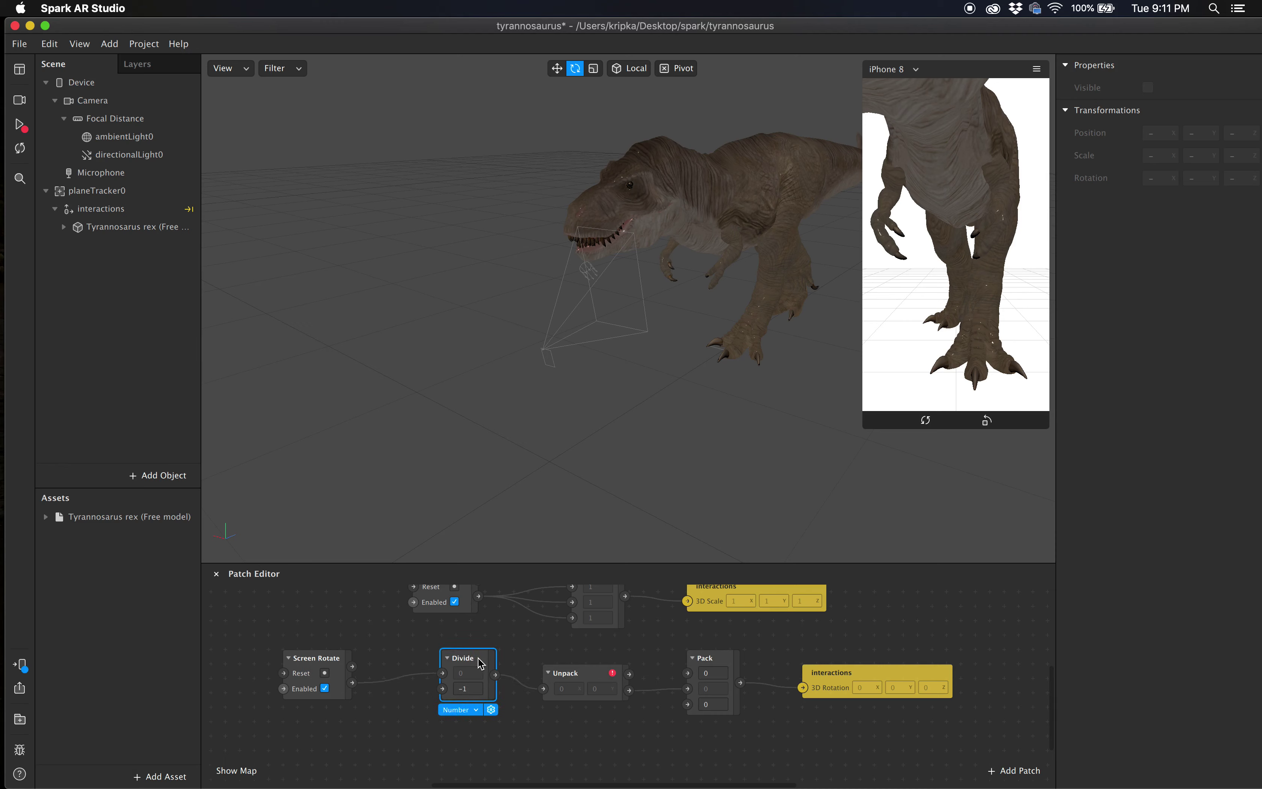
left_click(476, 711)
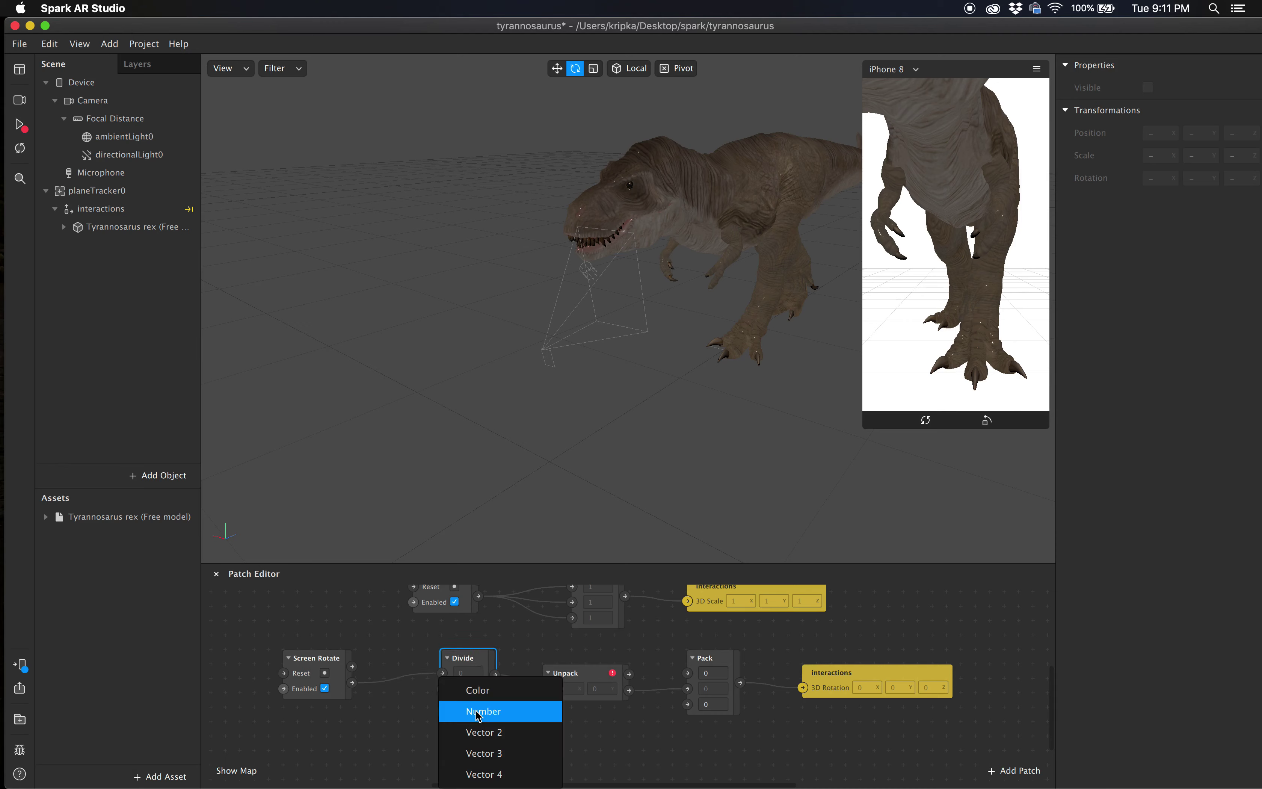
left_click(483, 732)
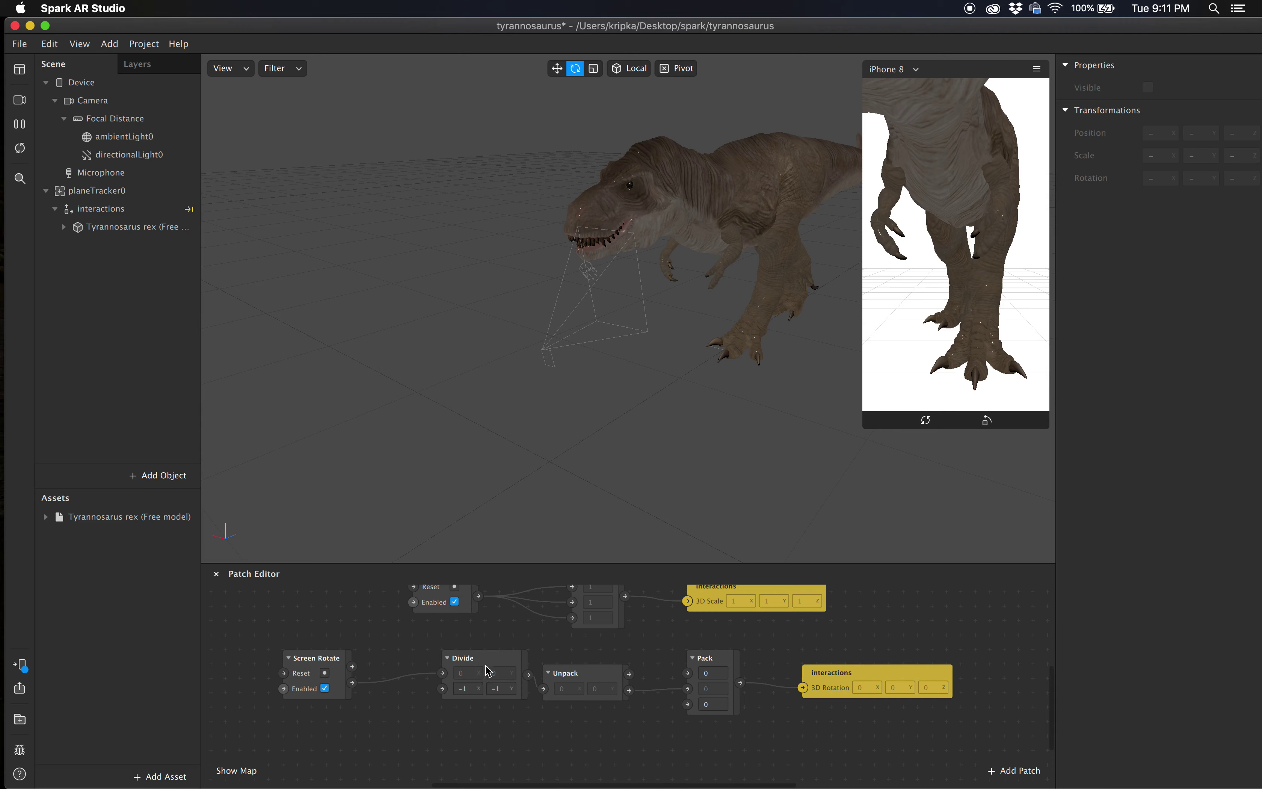
left_click_drag(485, 668, 457, 673)
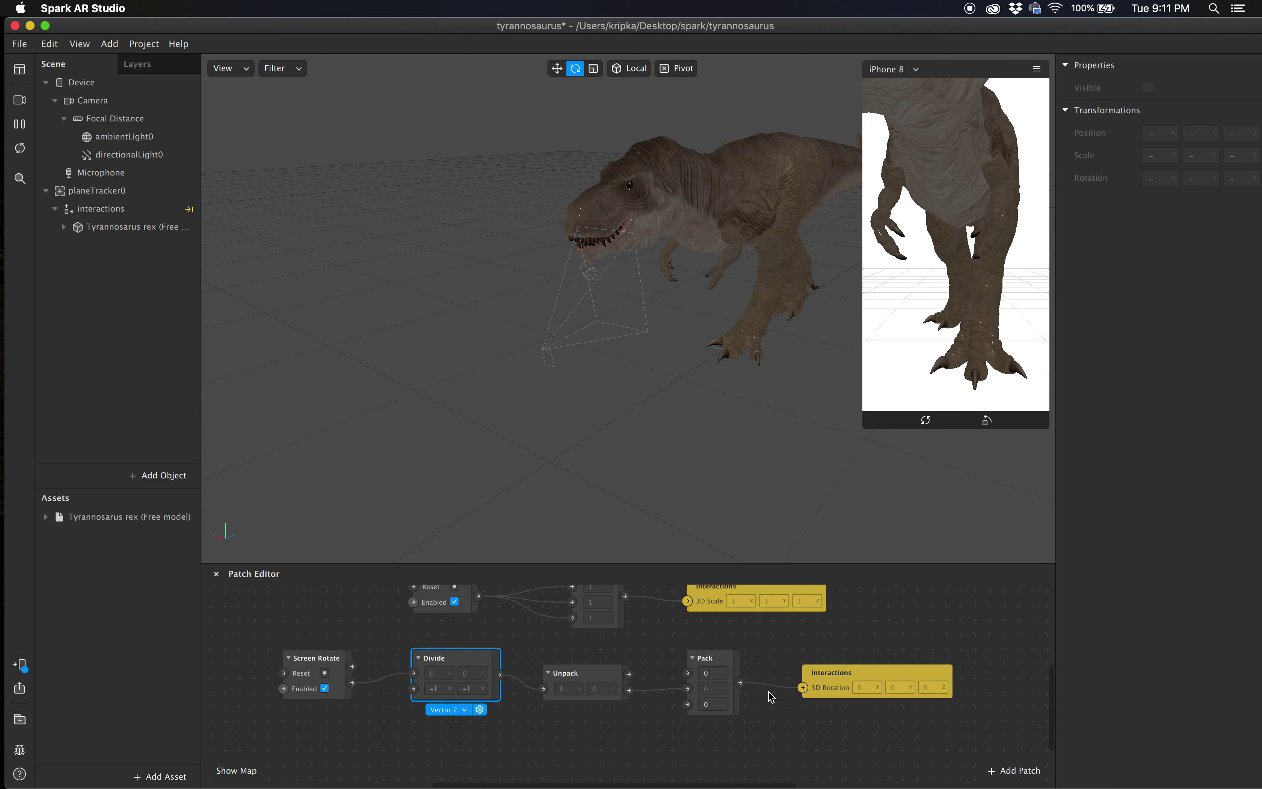